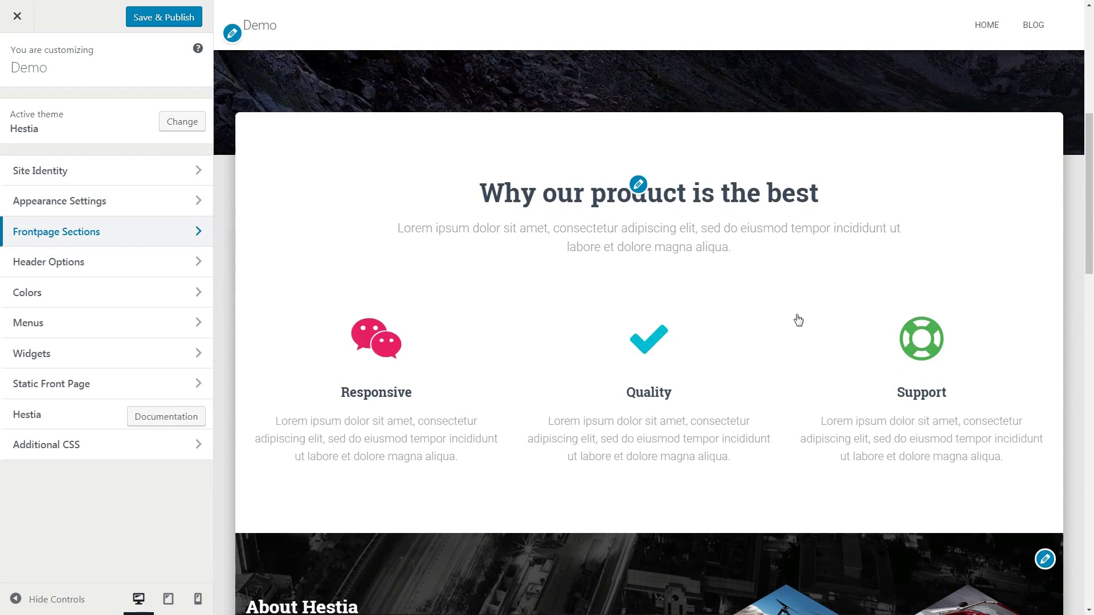
scroll(798, 320, down, 1)
scroll(795, 318, down, 2)
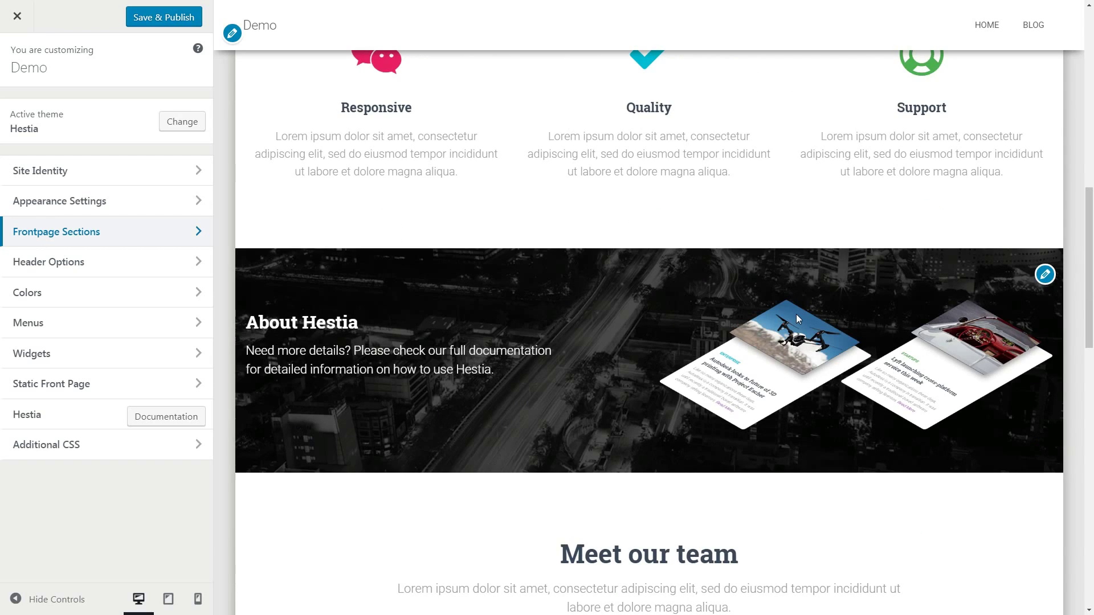
scroll(796, 315, down, 1)
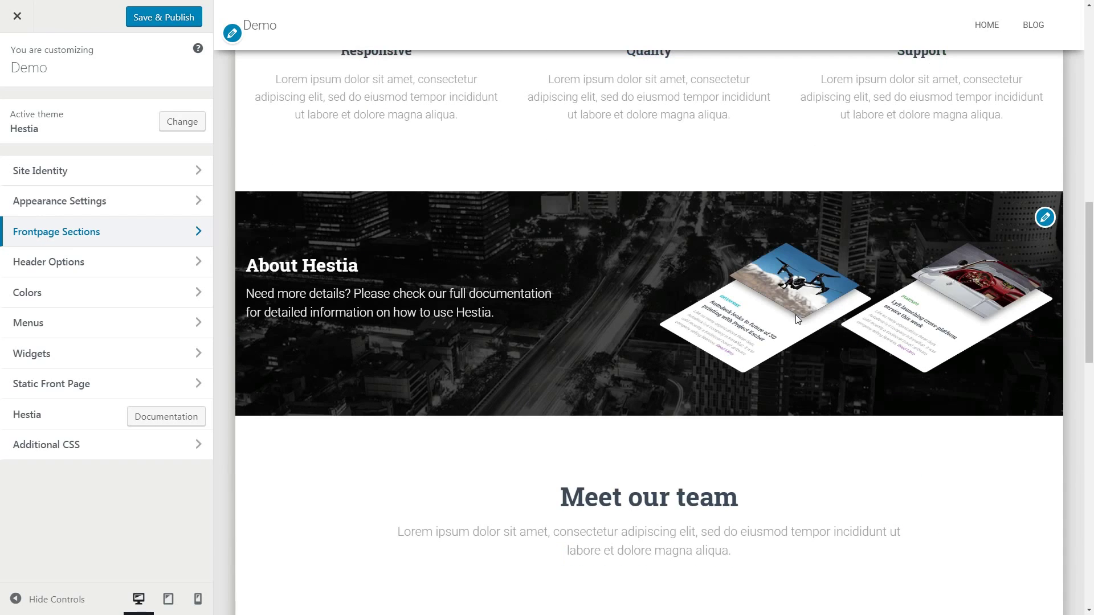
- Preview the About section settings and browse the demo gallery images in the lightbox
click(1045, 221)
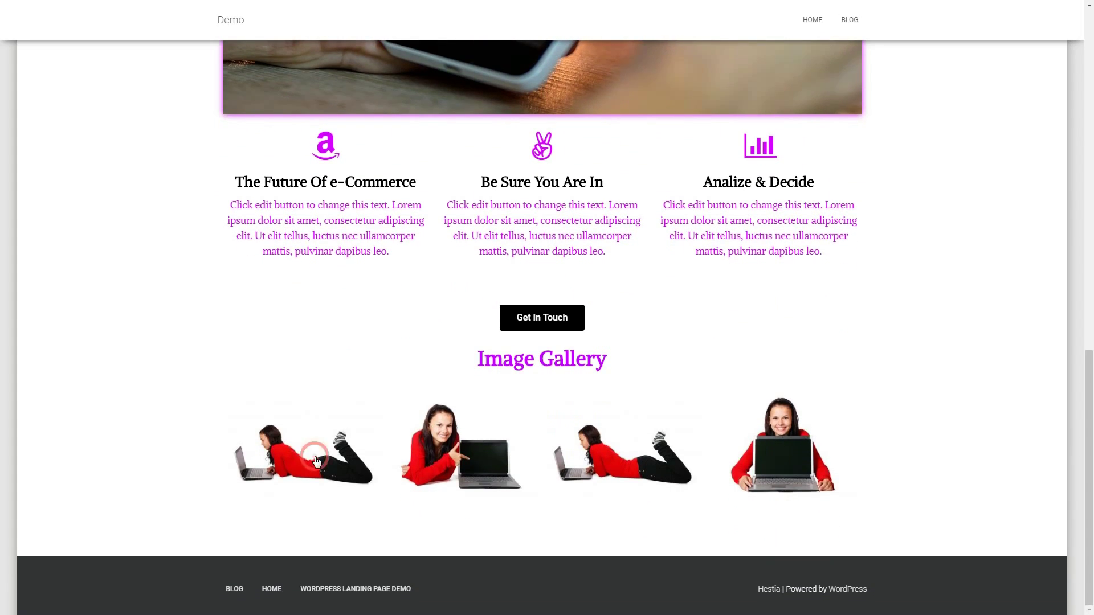
click(315, 457)
click(1051, 307)
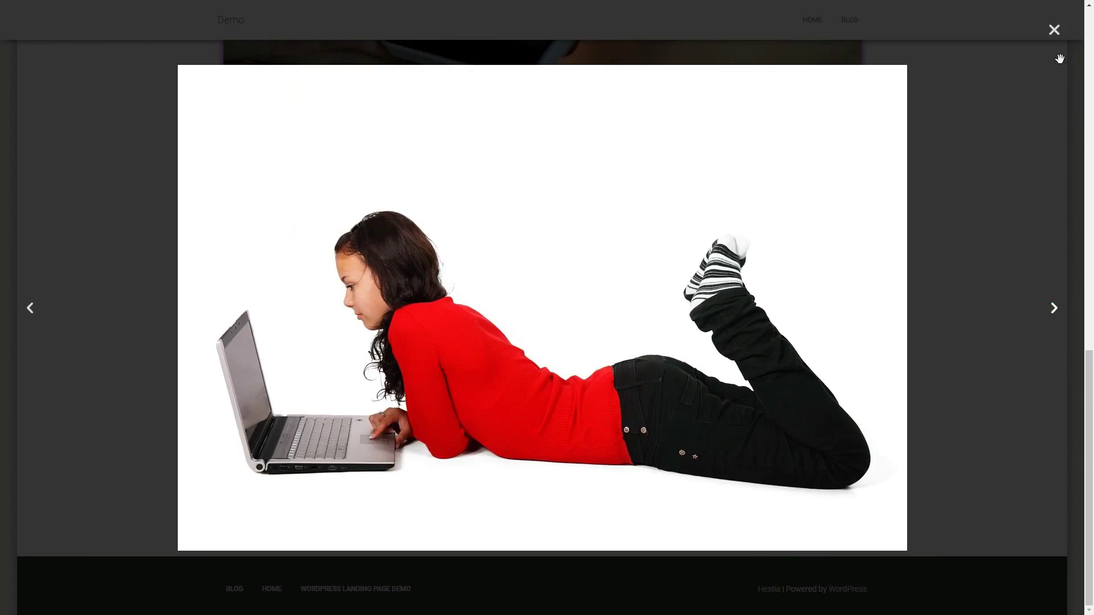
click(1054, 30)
scroll(547, 318, up, 15)
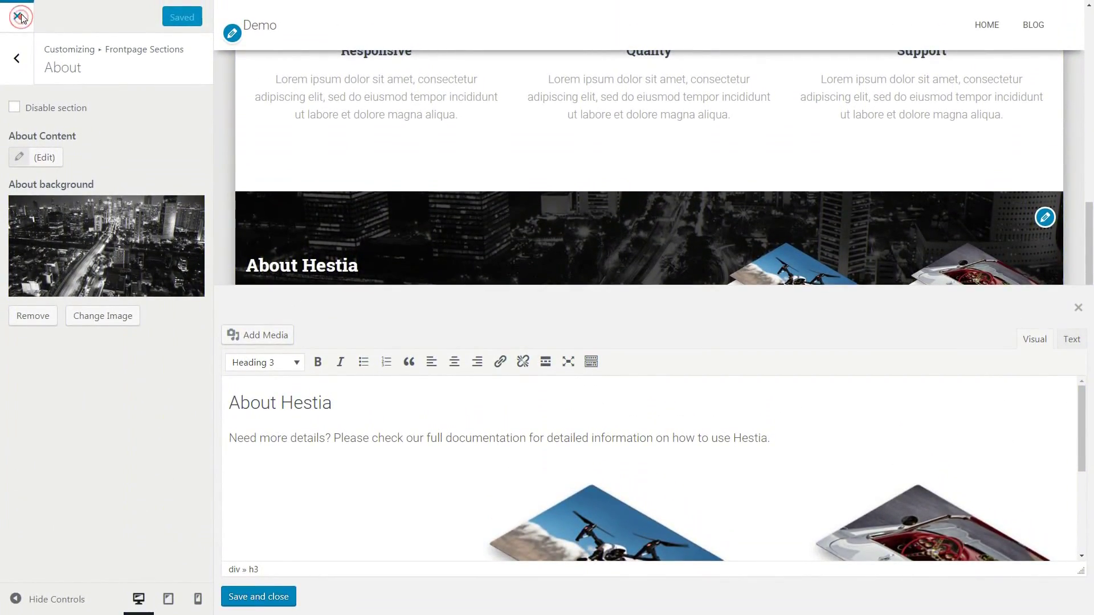
- Install and activate the Elementor Page Builder plugin from Plugins > Add New
click(21, 16)
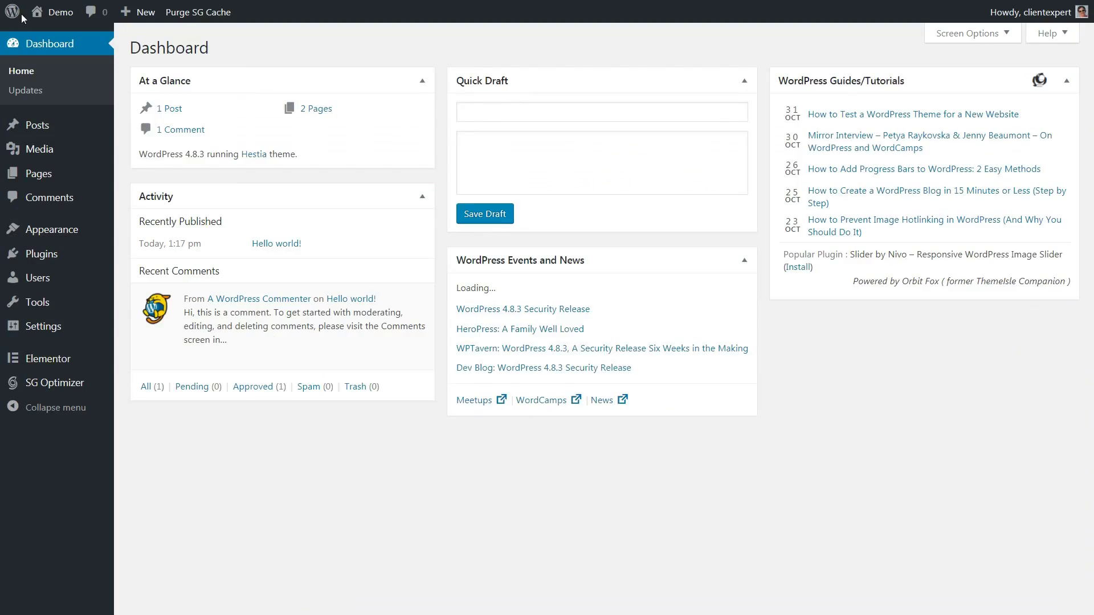
mouse_move(41, 254)
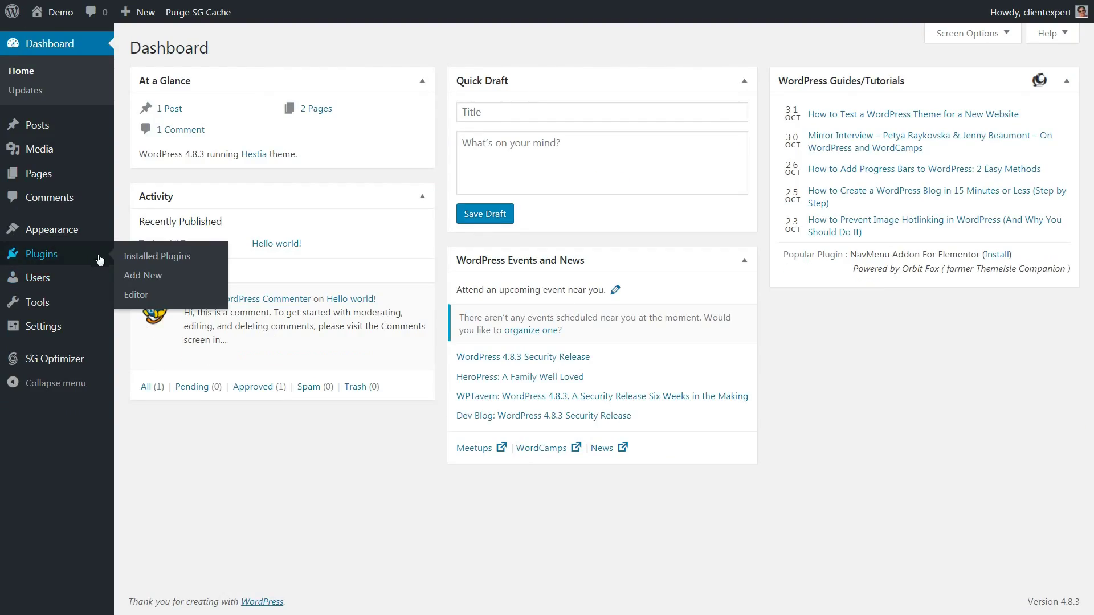
click(156, 276)
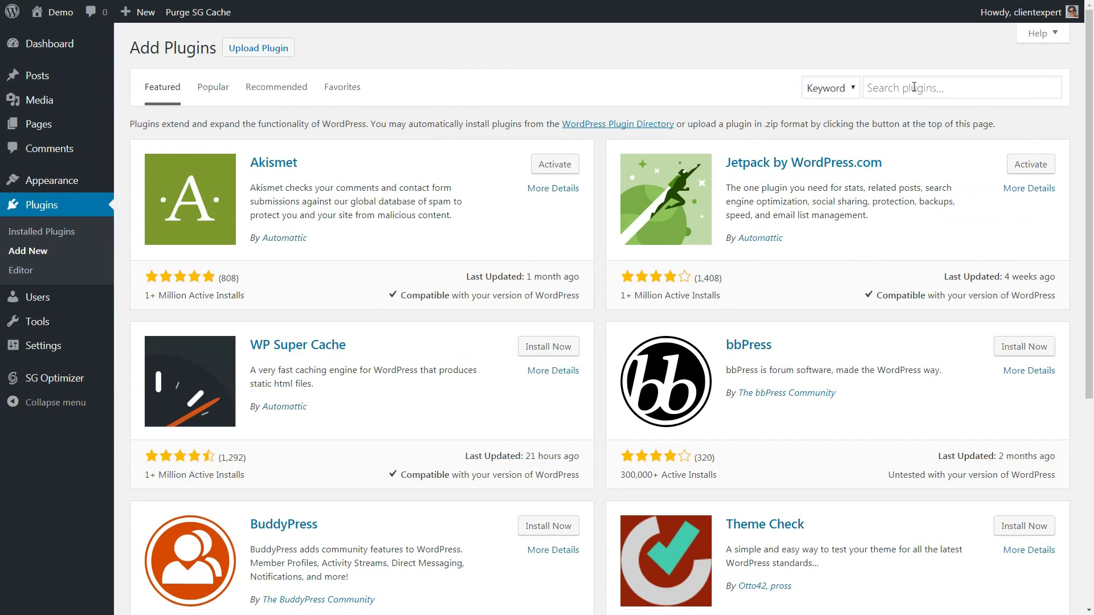
click(907, 87)
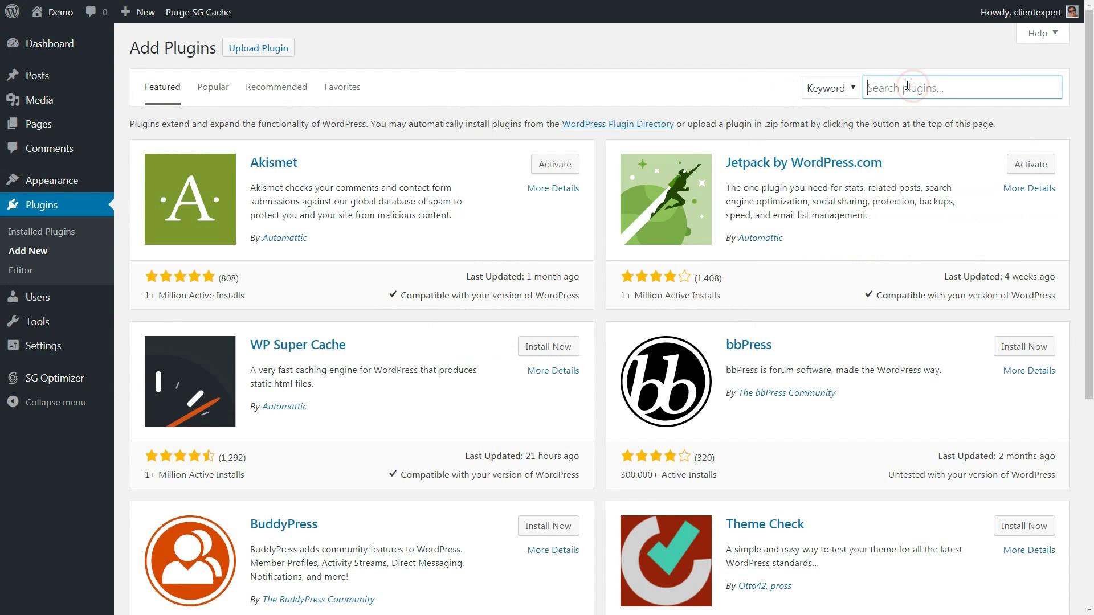
text(page bui)
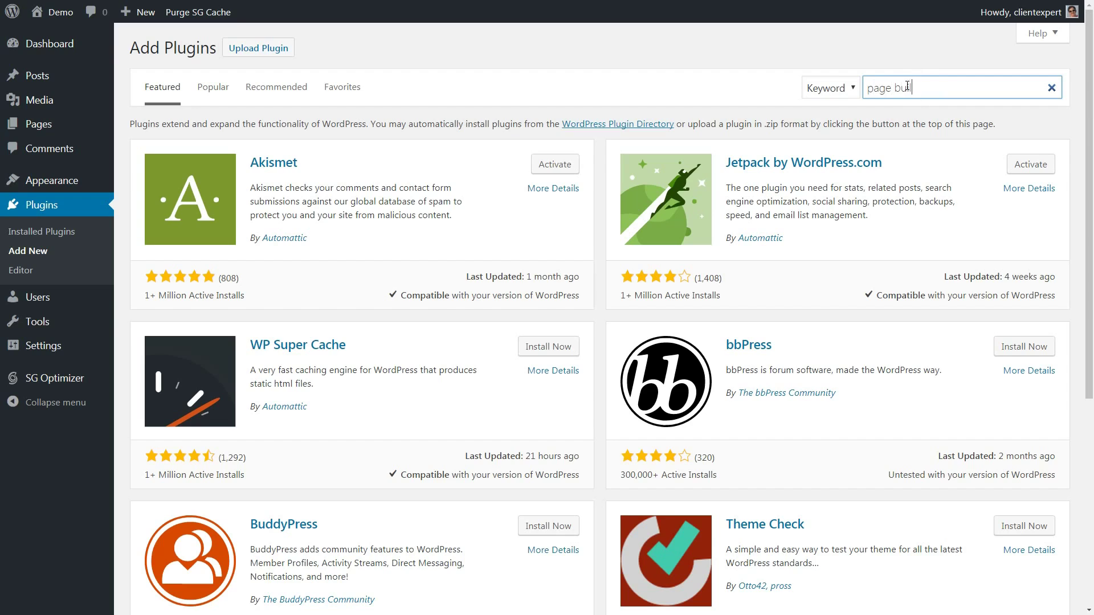
text(r)
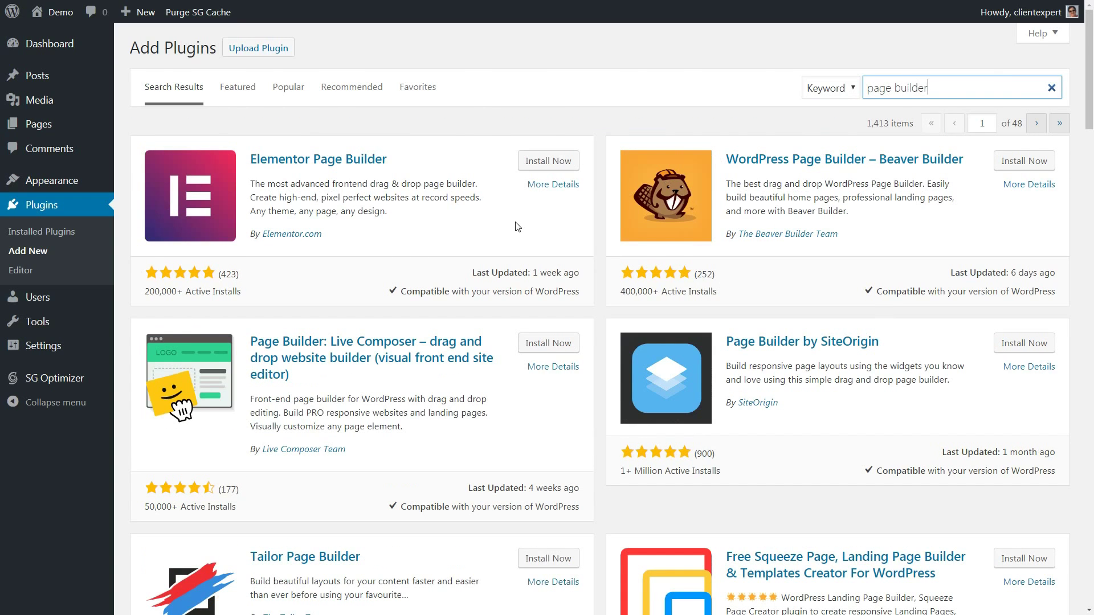
click(547, 164)
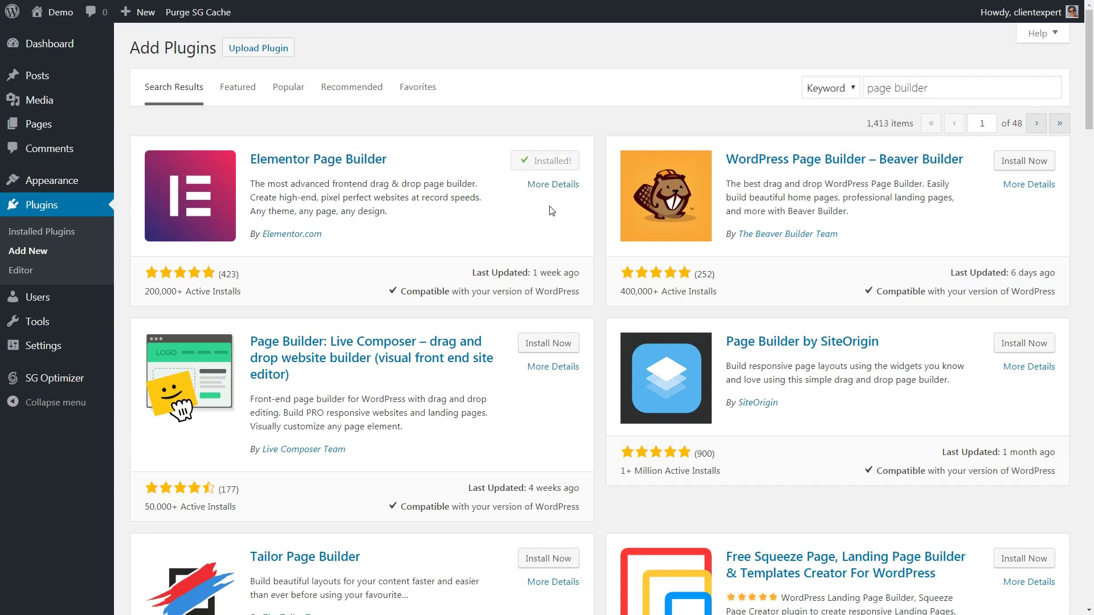
click(552, 164)
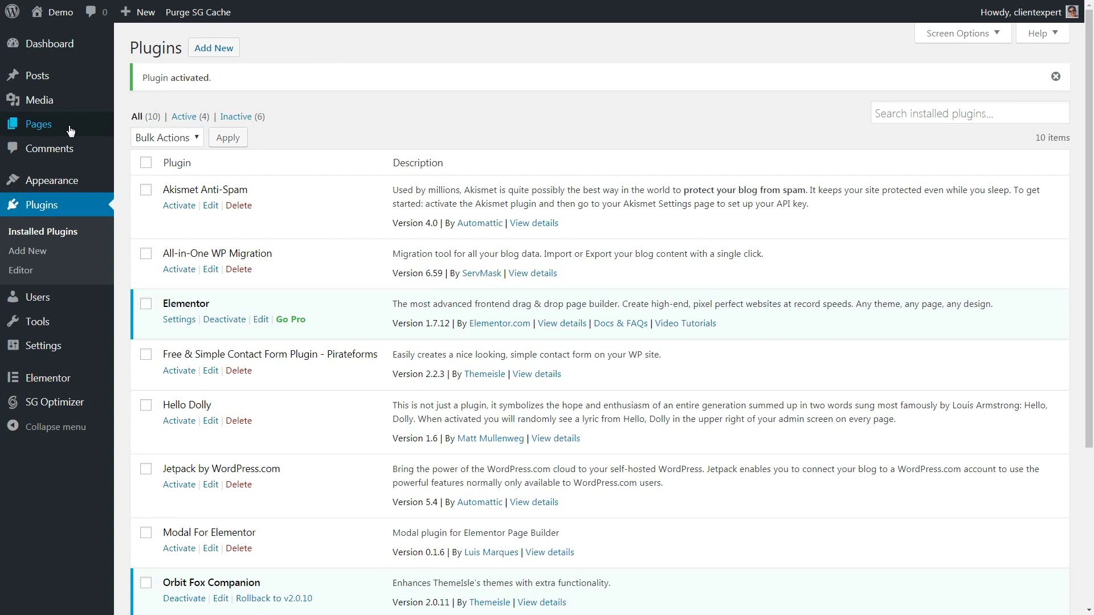
mouse_move(38, 124)
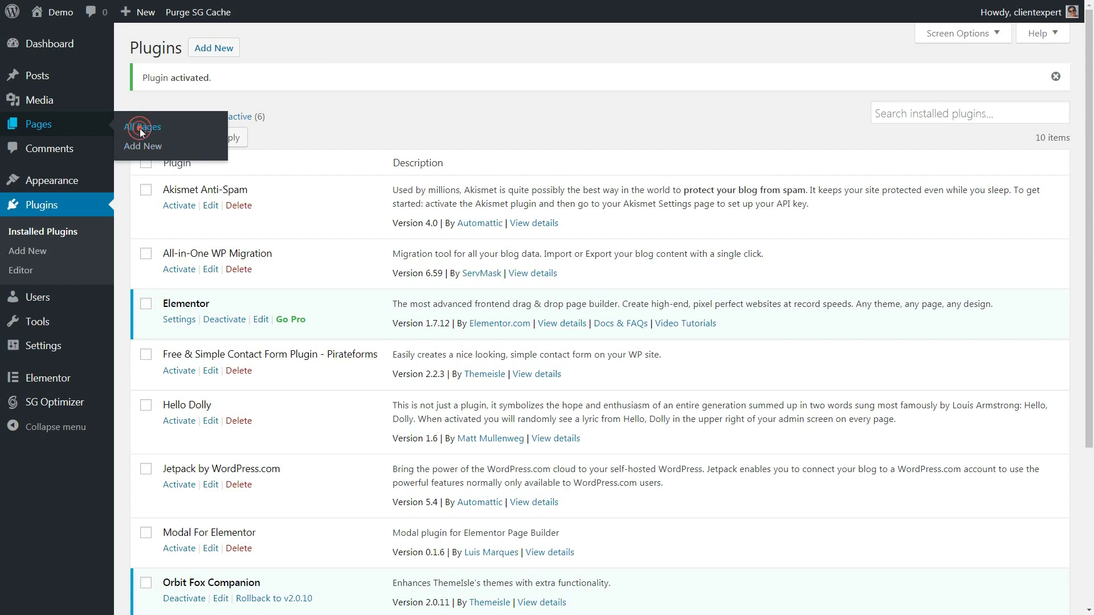
- Open the Home page for editing from Pages > All Pages
click(139, 128)
mouse_move(190, 198)
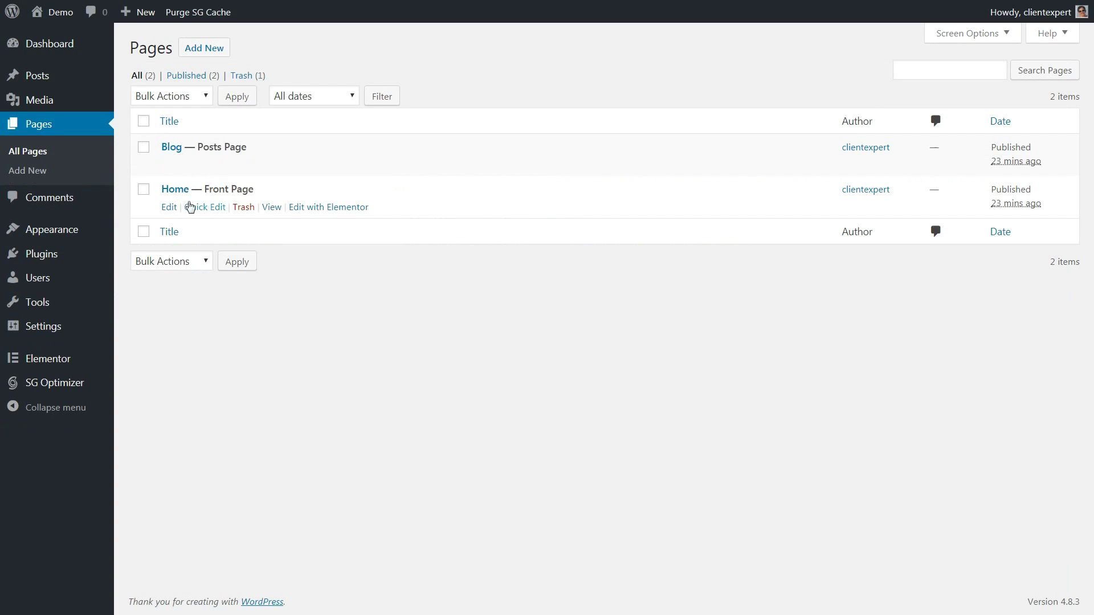
click(164, 210)
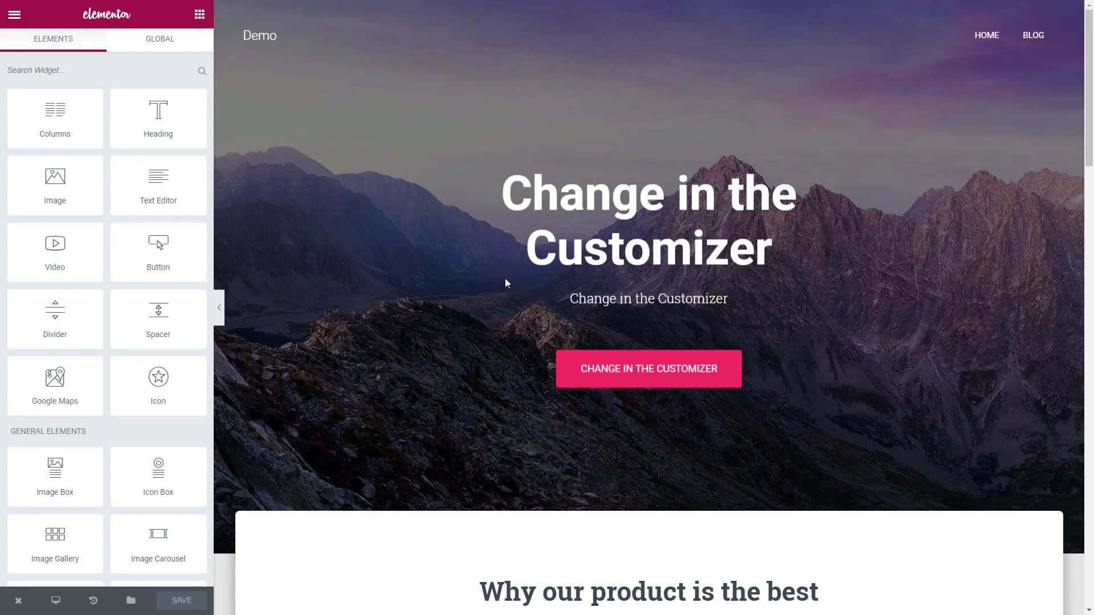
scroll(505, 278, down, 4)
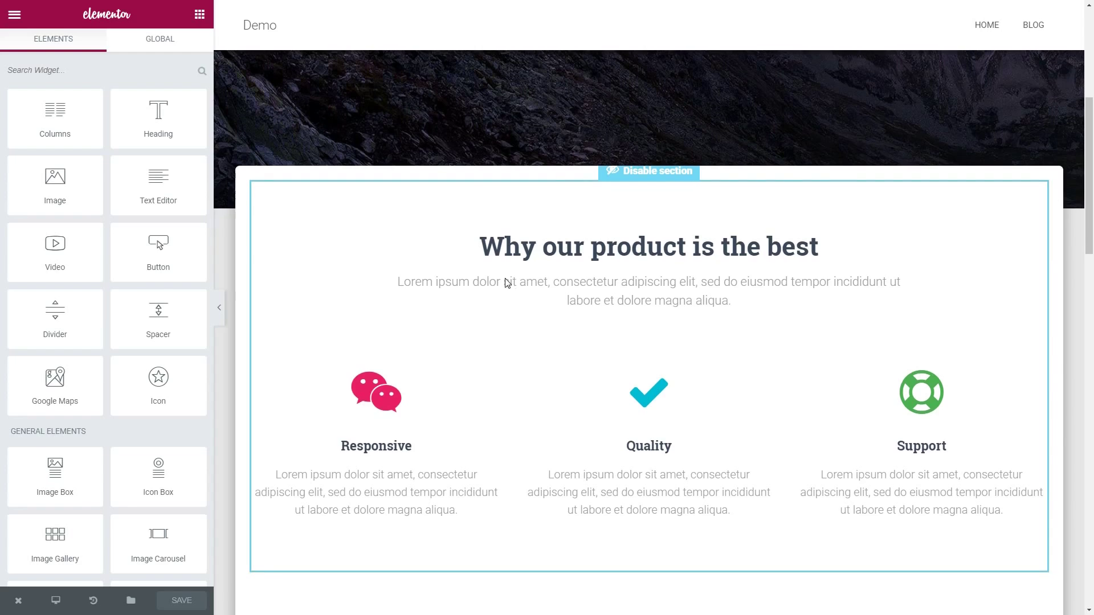
scroll(505, 284, down, 1)
scroll(505, 283, down, 3)
- Give the About Hestia section a Classic background colour, trying blue then green
click(450, 331)
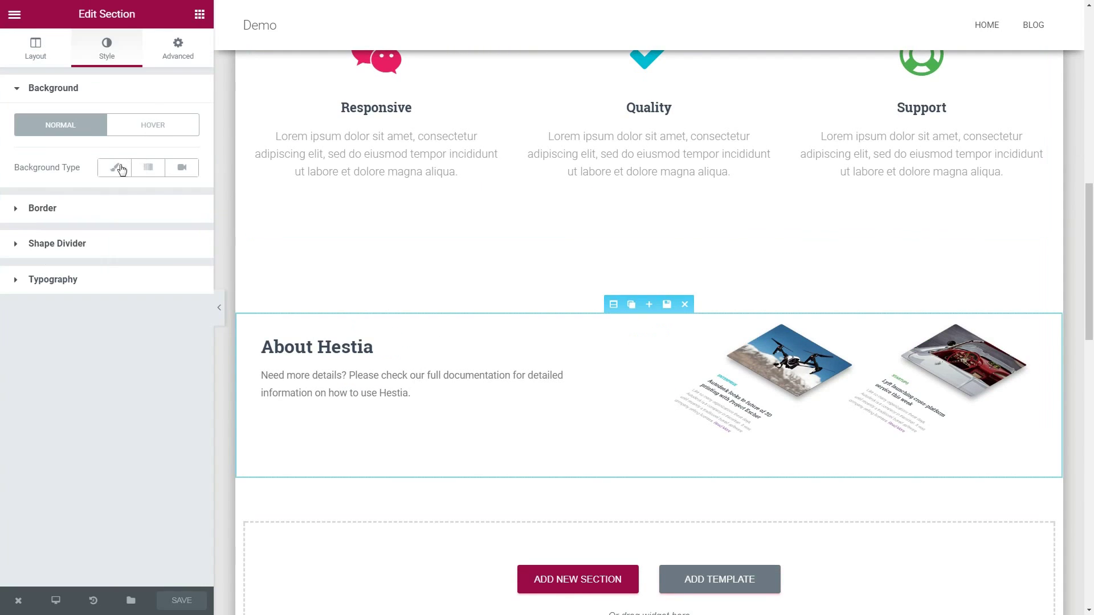
click(114, 167)
click(178, 211)
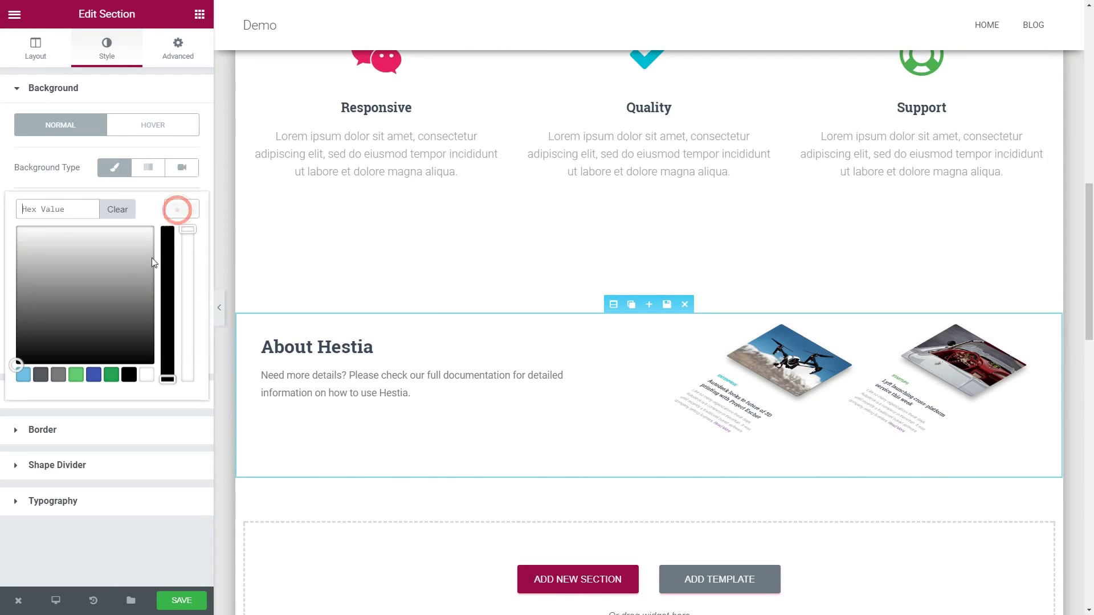
click(93, 374)
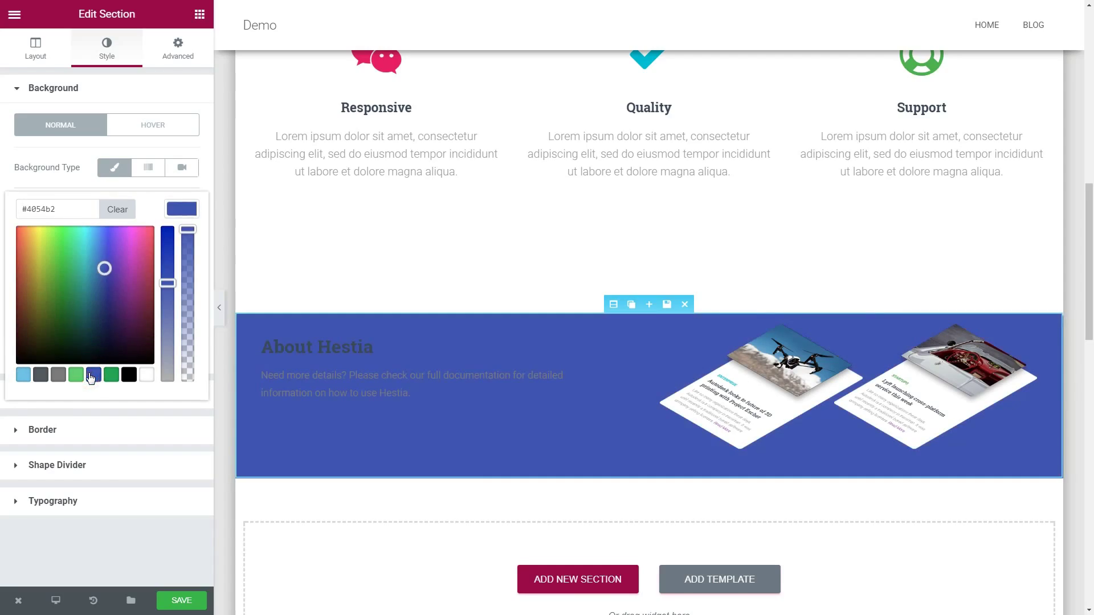
click(79, 376)
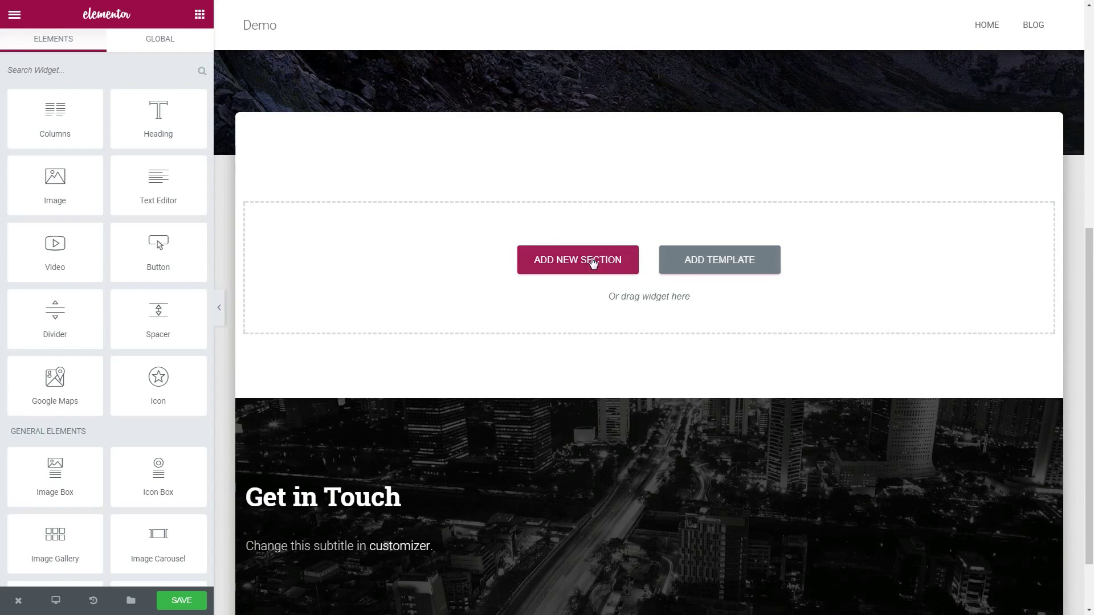
- Add a single-column section with a centred heading reading 'About Us Video'
click(522, 261)
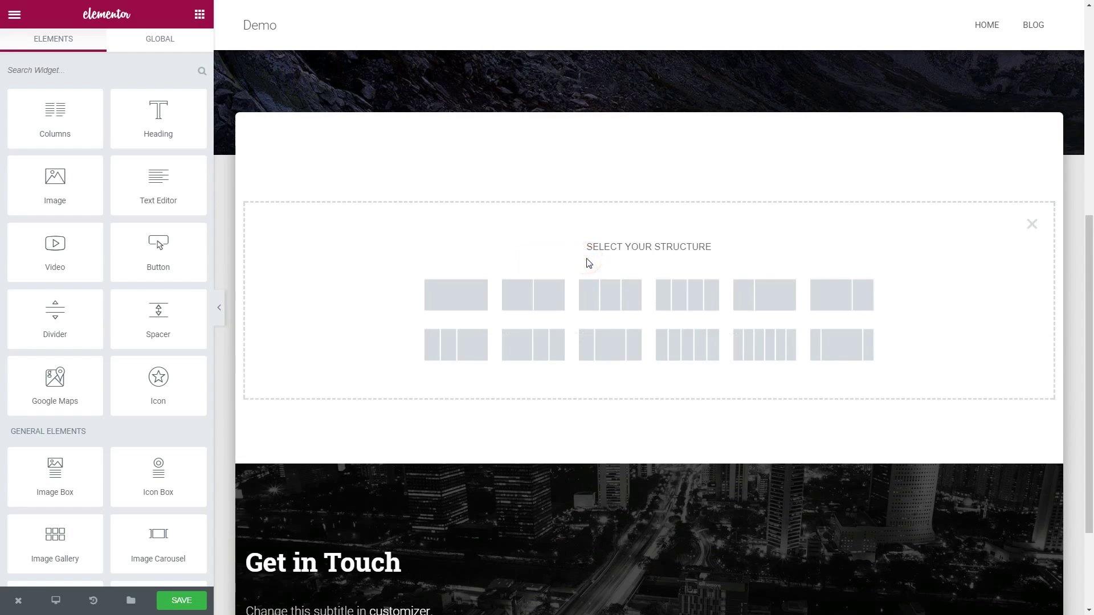
click(464, 292)
drag(159, 119, 672, 210)
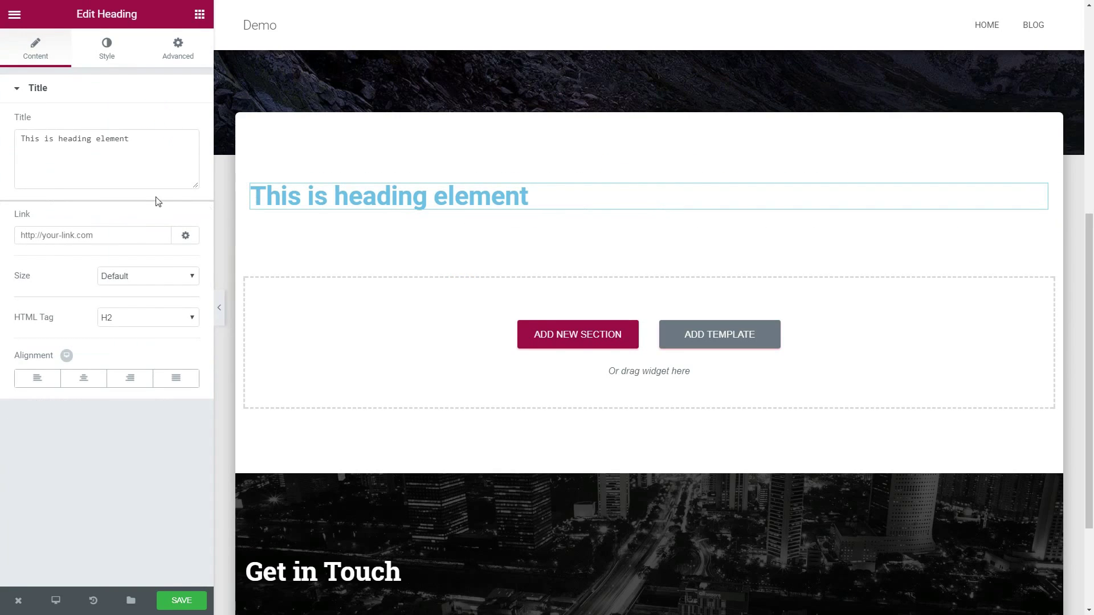
click(91, 379)
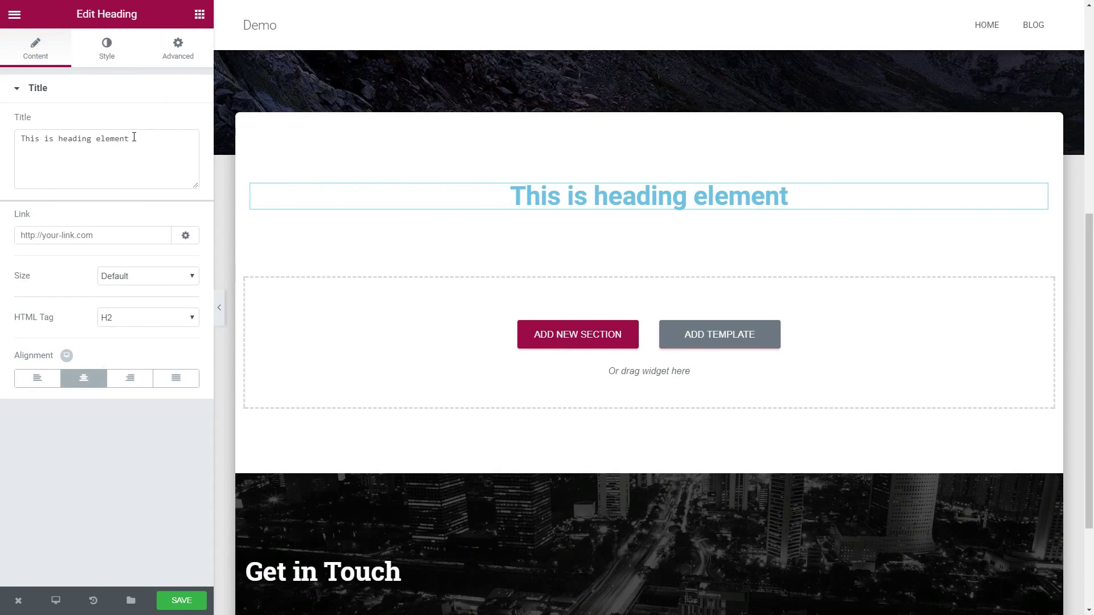
drag(134, 138, 10, 143)
text(Abo)
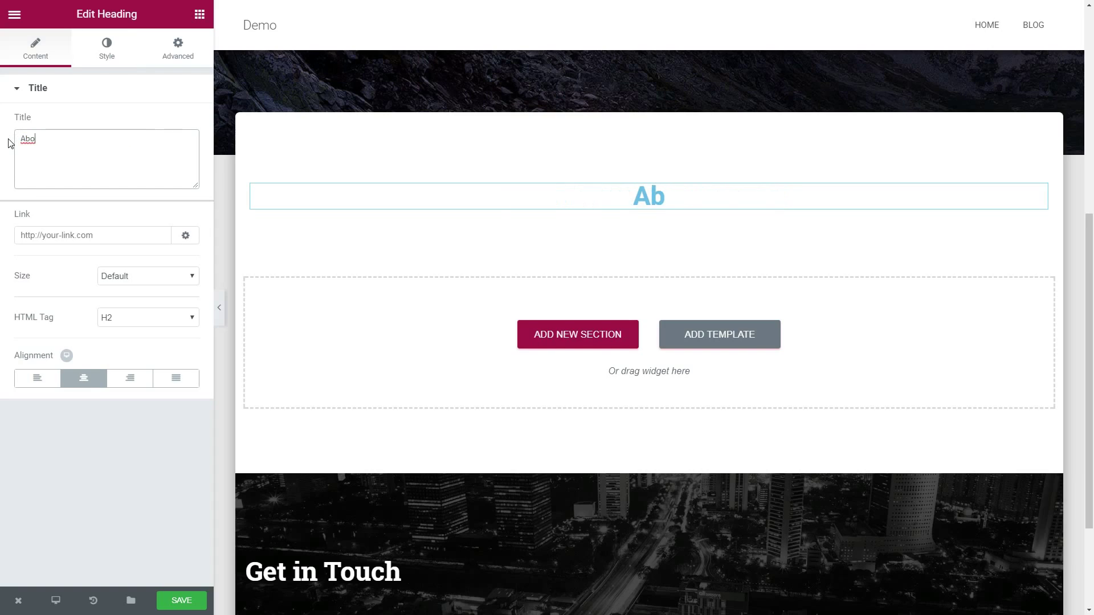
text(ut Us V)
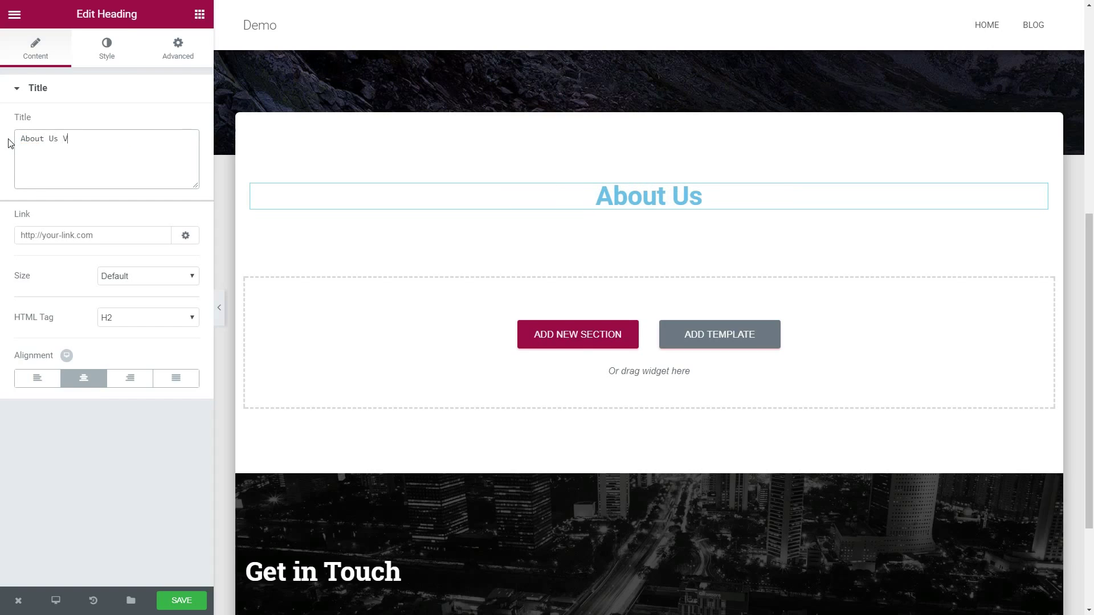
text(ideo)
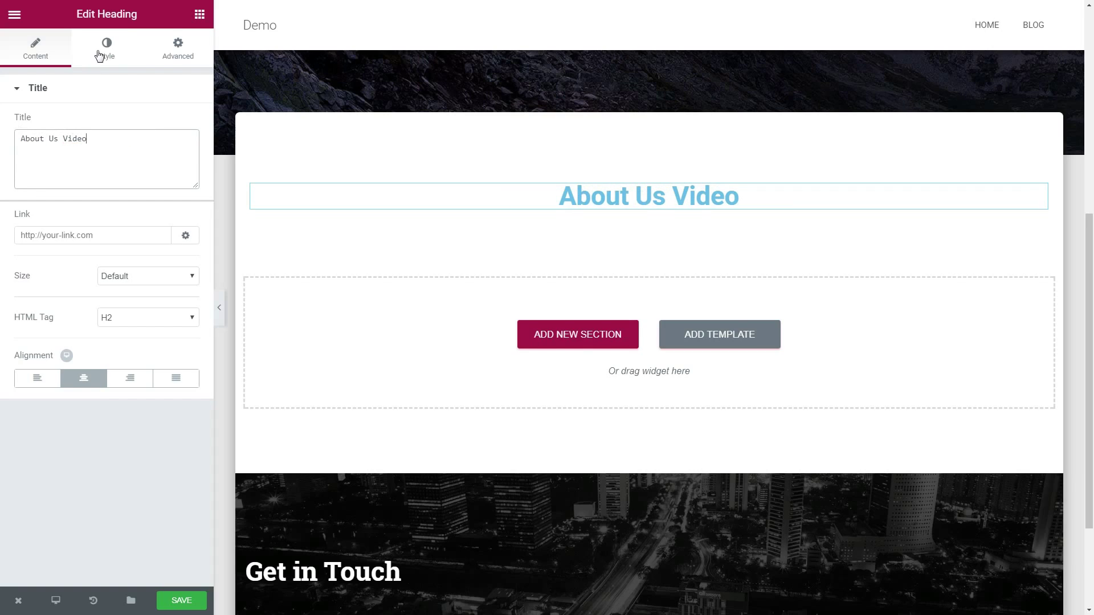
- Colour the heading magenta #ed00dd and copy the hex code
click(101, 54)
click(168, 124)
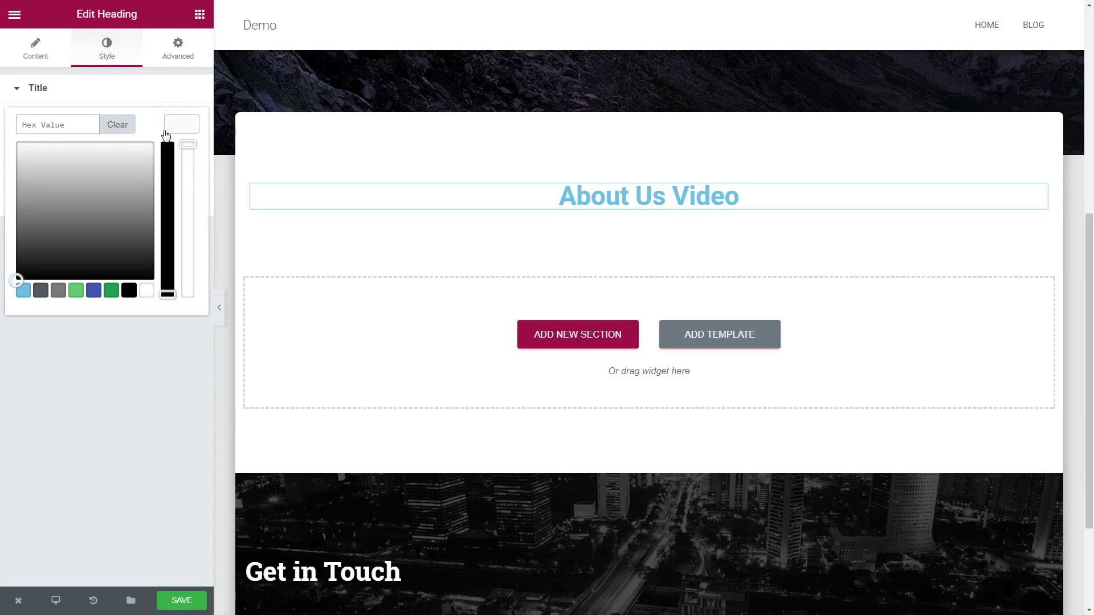
click(165, 297)
click(133, 152)
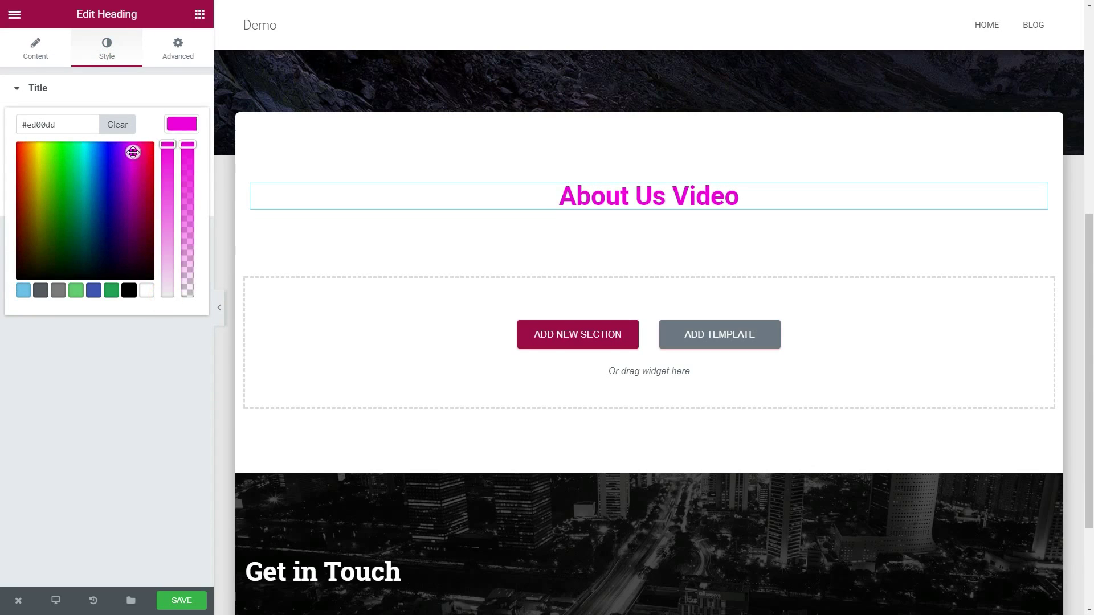
triple_click(76, 129)
right_click(36, 123)
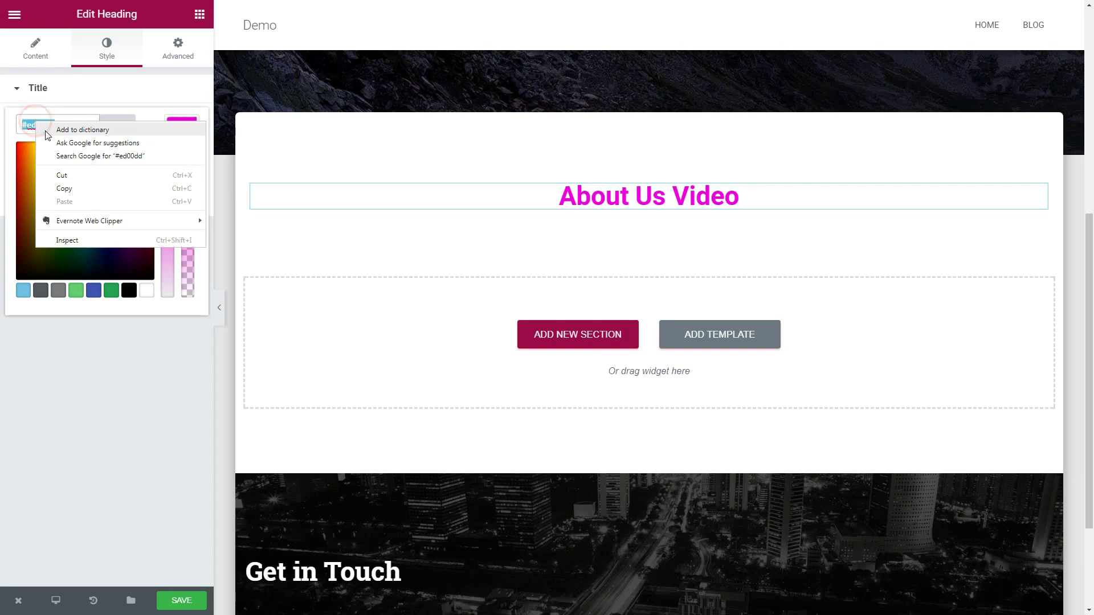
click(68, 190)
click(181, 128)
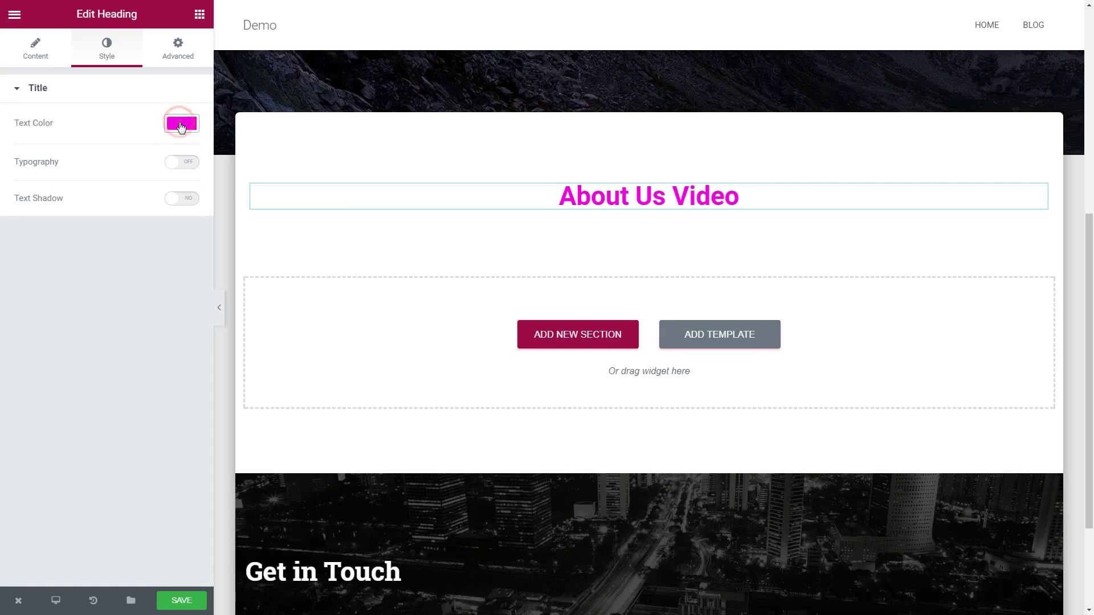
- Enable custom typography and set the heading font family to Alike
click(173, 163)
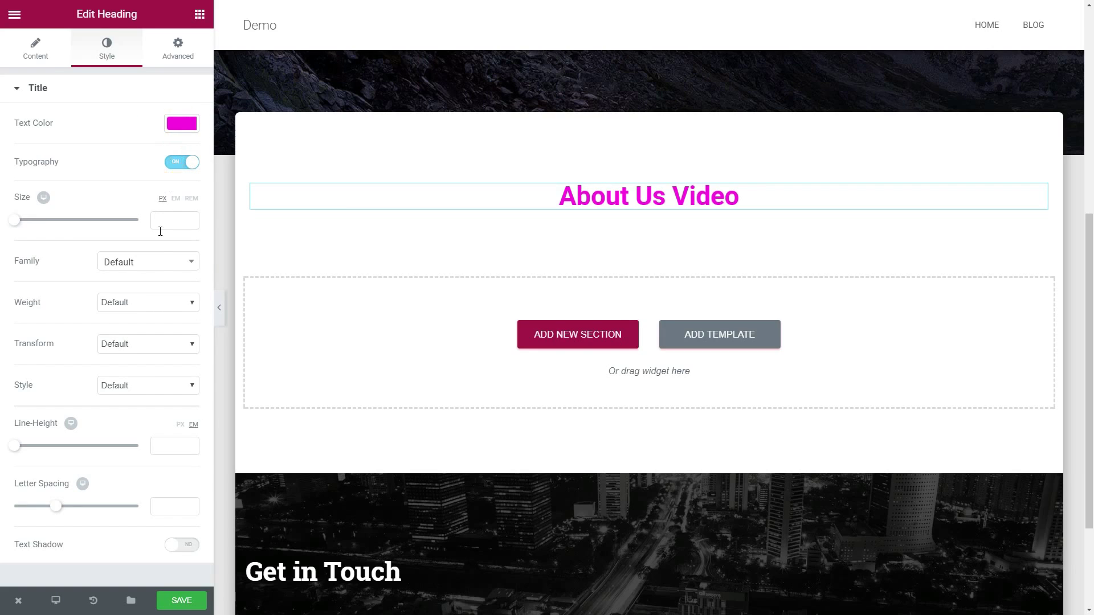
click(167, 261)
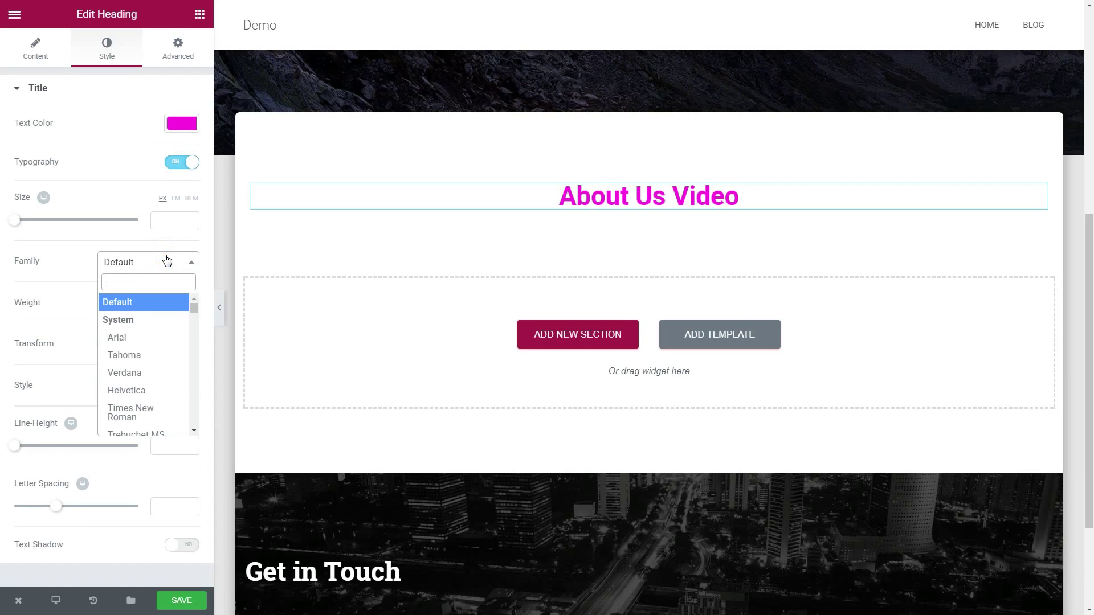
text(alik)
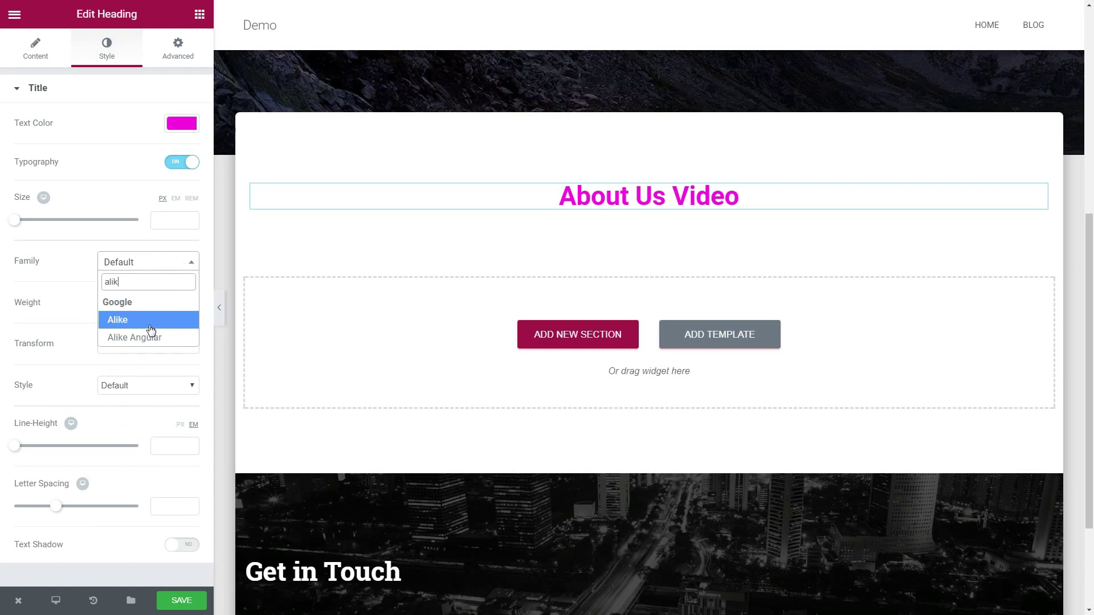
click(151, 321)
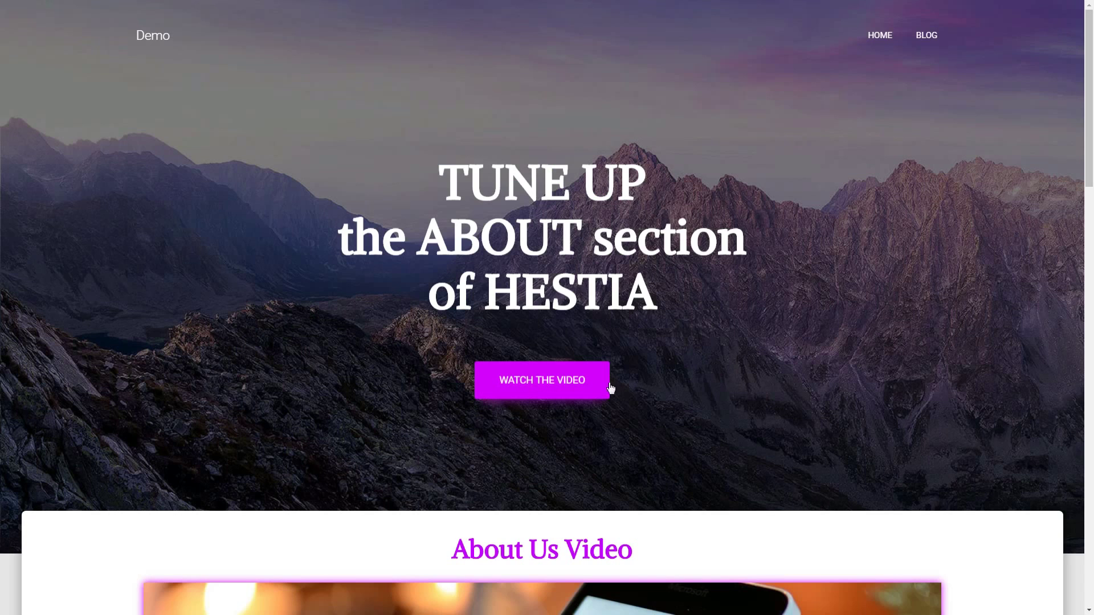
- Place a Menu Anchor with ID 'video' above the heading and save the page
click(586, 385)
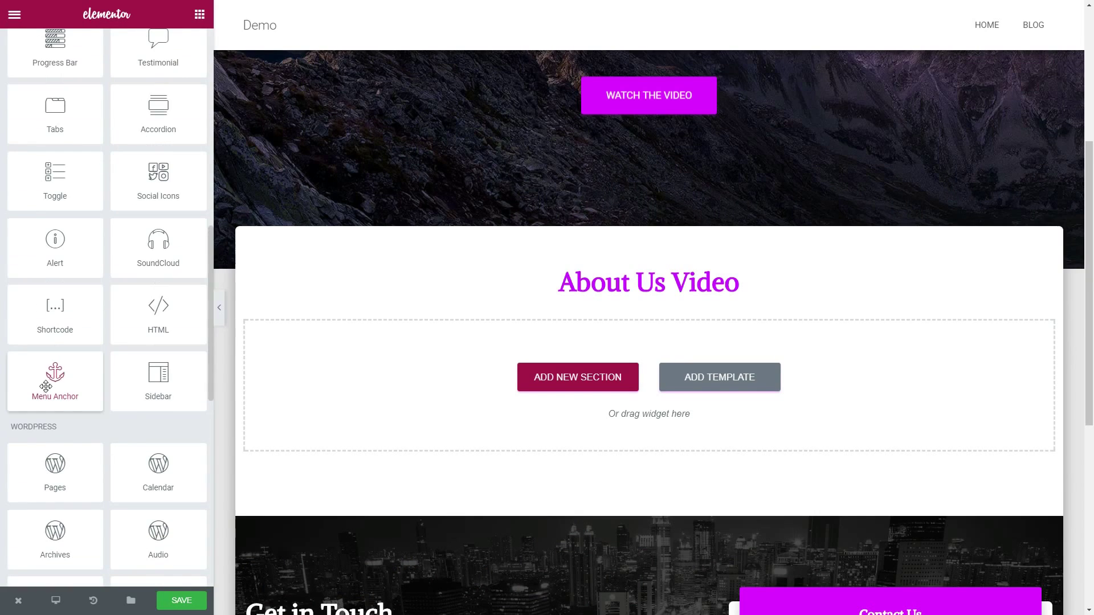
mouse_move(45, 386)
mouse_down()
mouse_move(650, 282)
mouse_move(650, 270)
mouse_up()
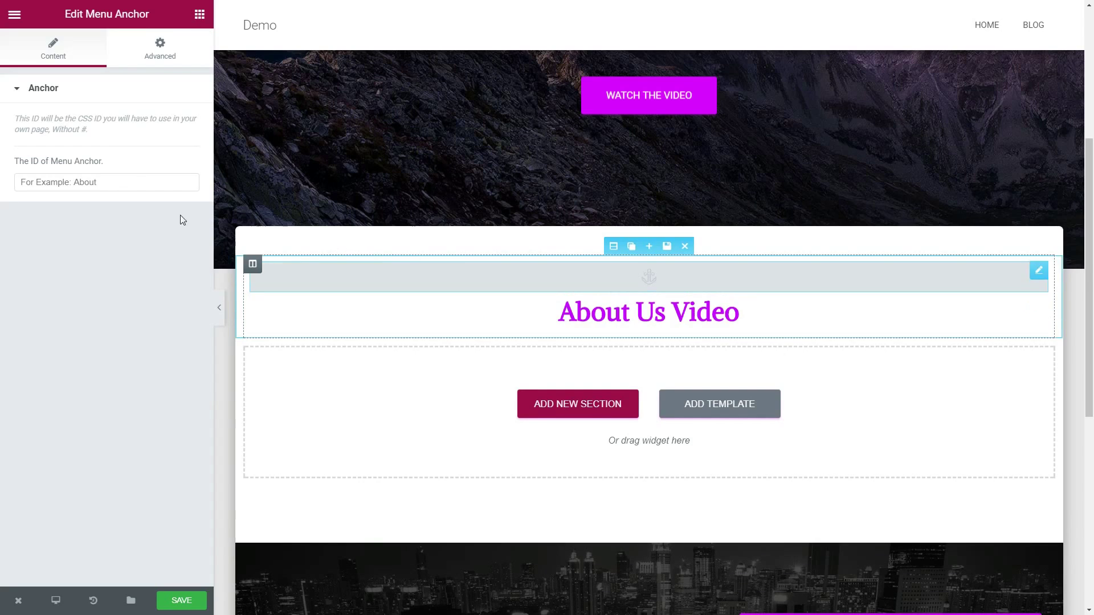
click(44, 184)
text(v)
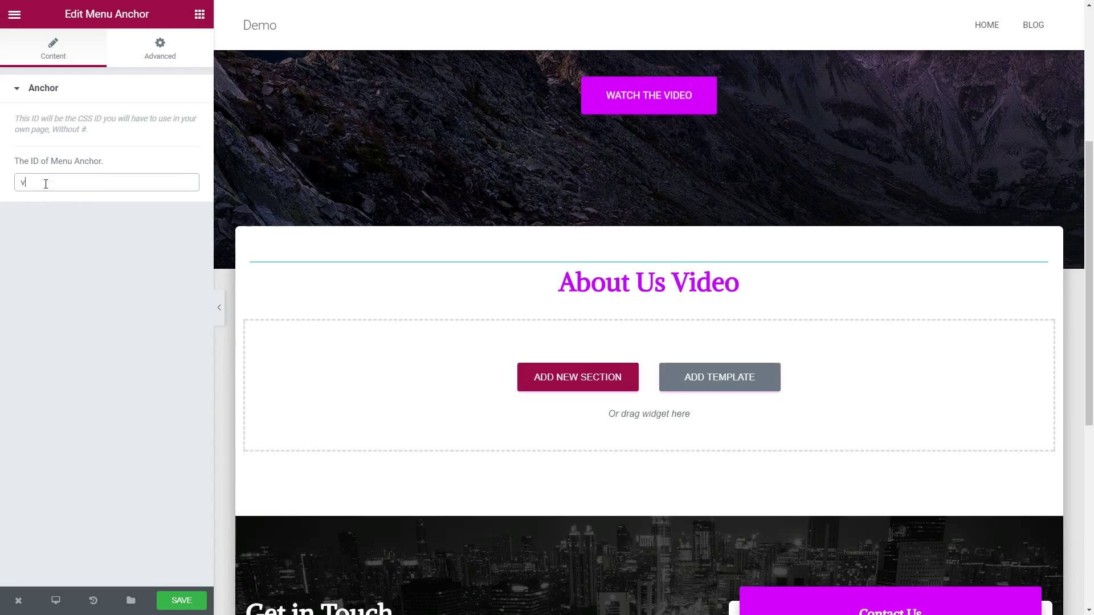
text(ideo)
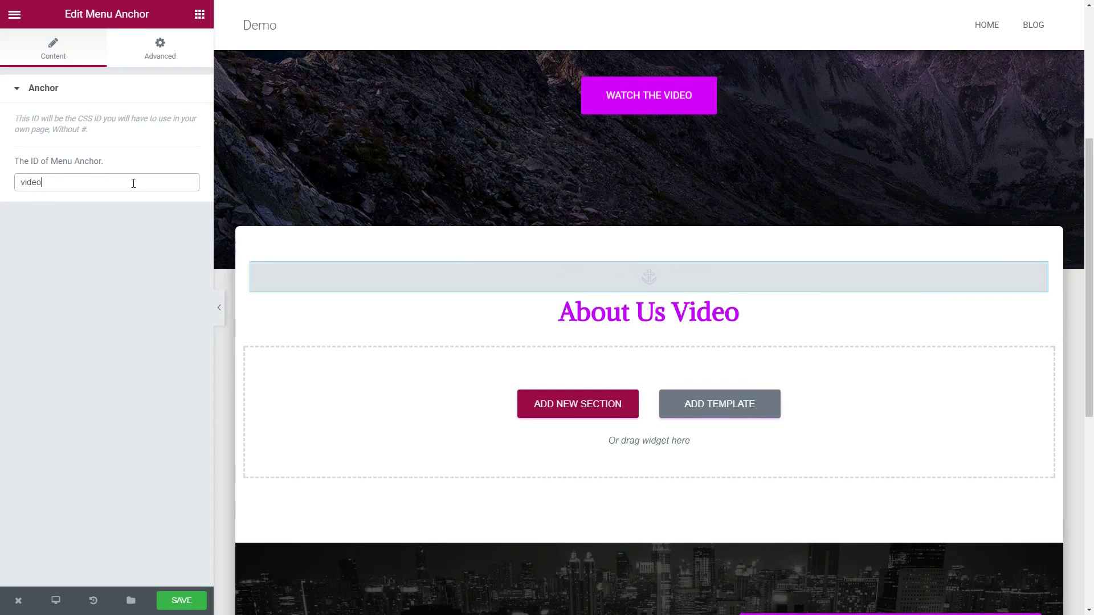
click(181, 599)
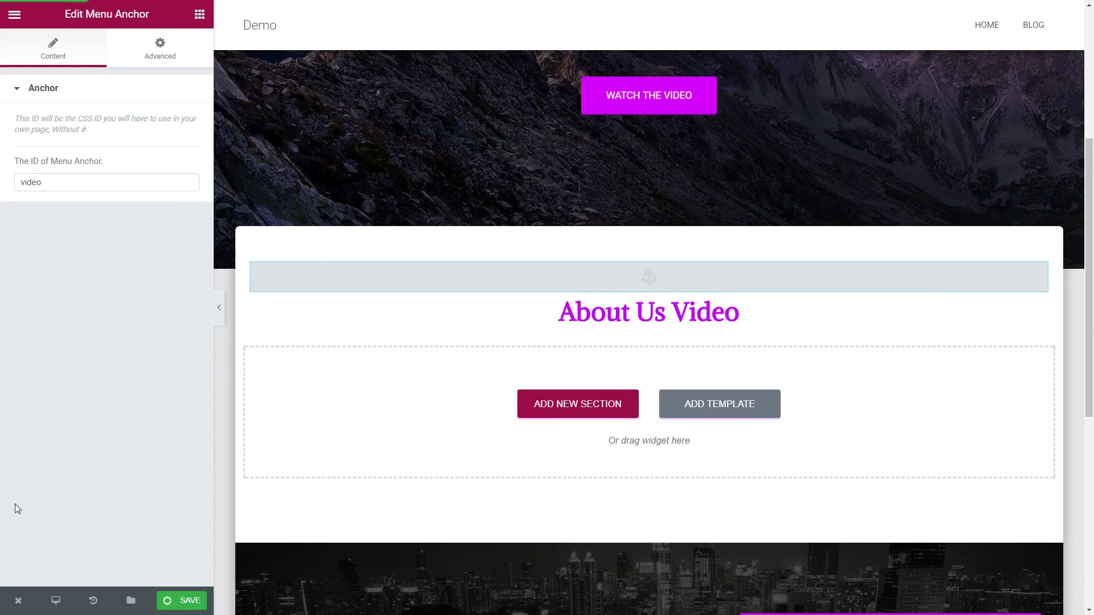
- Exit Elementor to WordPress and open Appearance > Customize
click(18, 600)
click(37, 564)
mouse_move(51, 254)
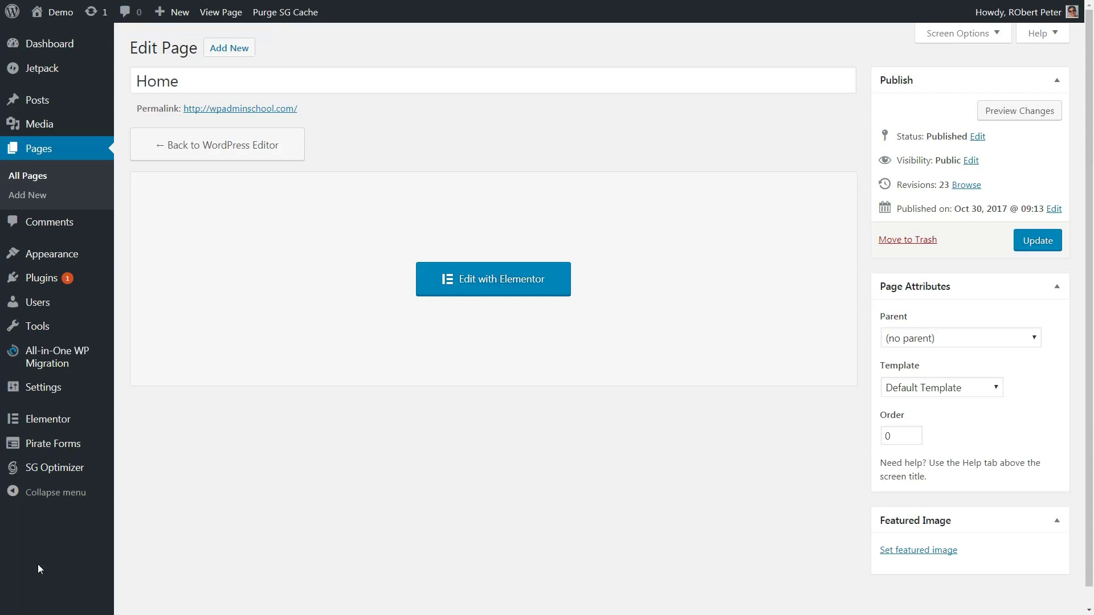
click(143, 280)
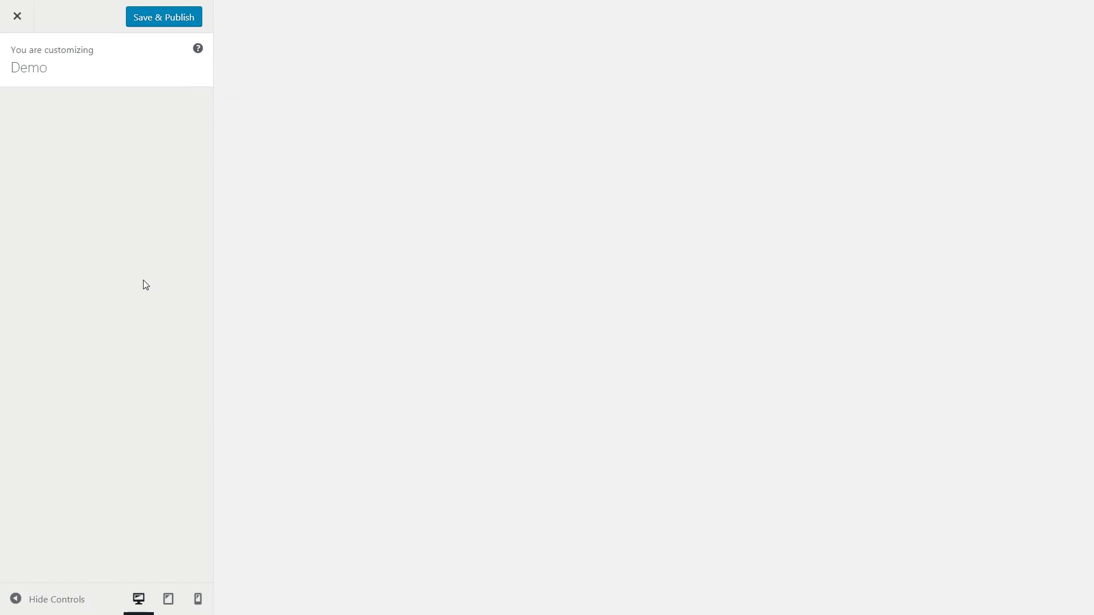
- Open the hero button's settings and select its Button URL to link it to #video
click(570, 381)
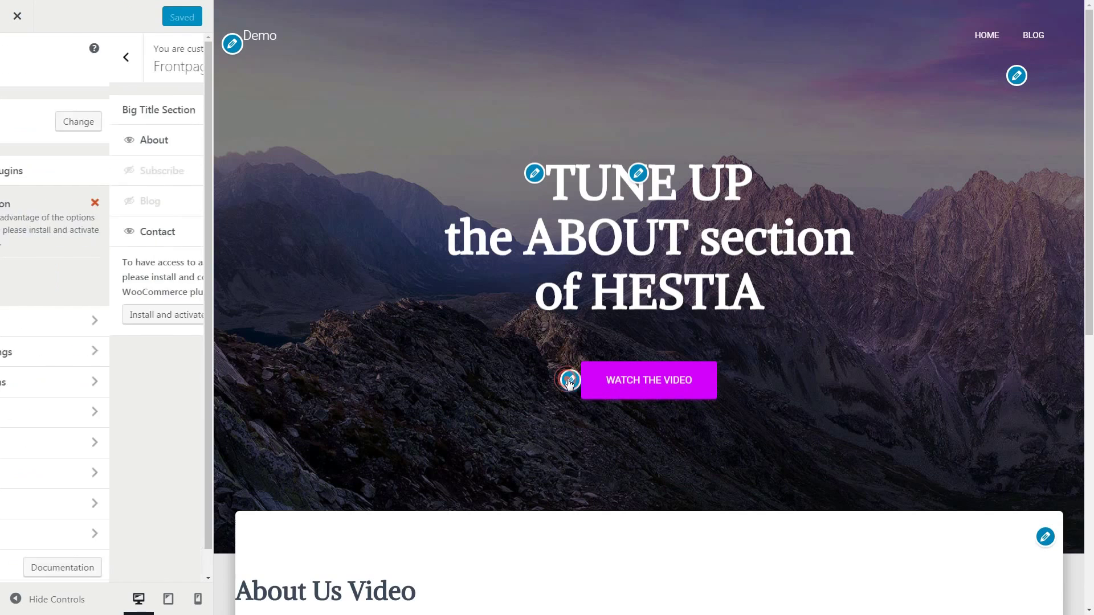
click(59, 432)
triple_click(34, 431)
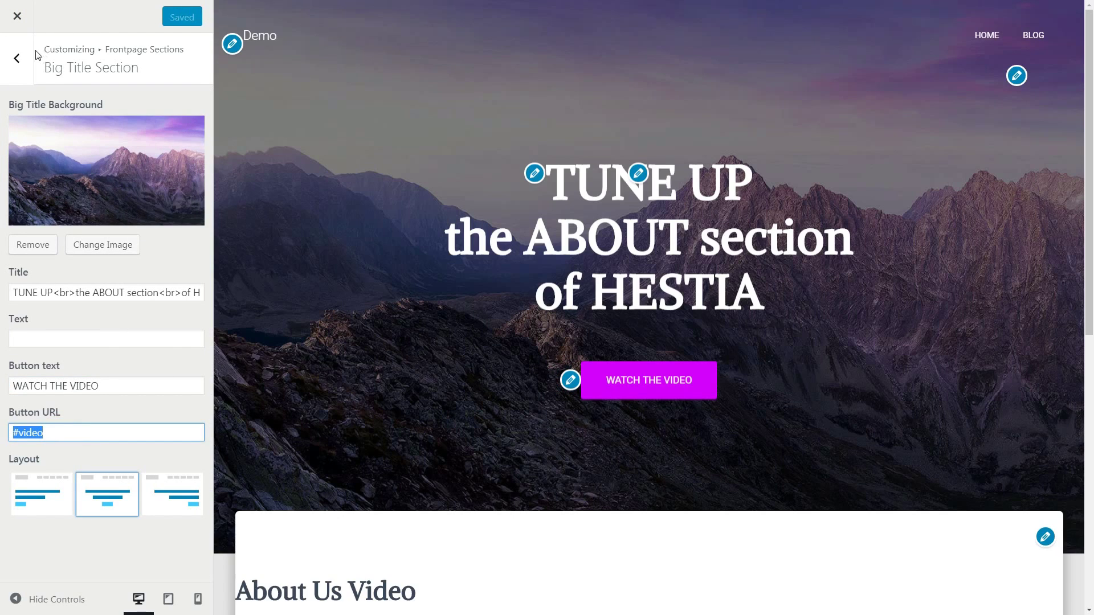
- Close the Customizer and reopen the Home page with Edit with Elementor
click(17, 18)
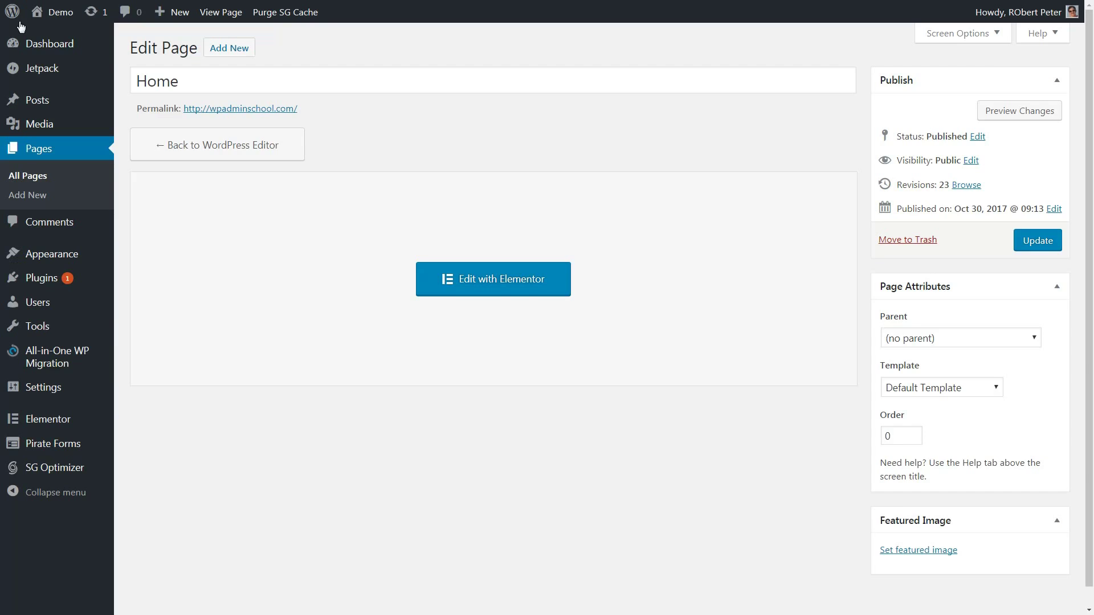
click(468, 287)
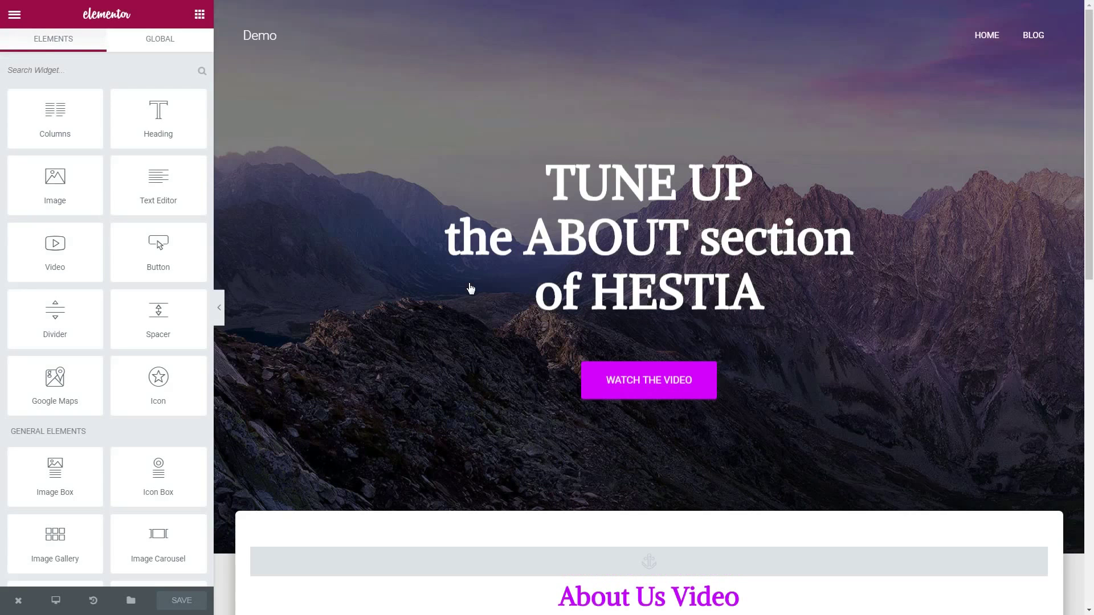
scroll(468, 288, down, 3)
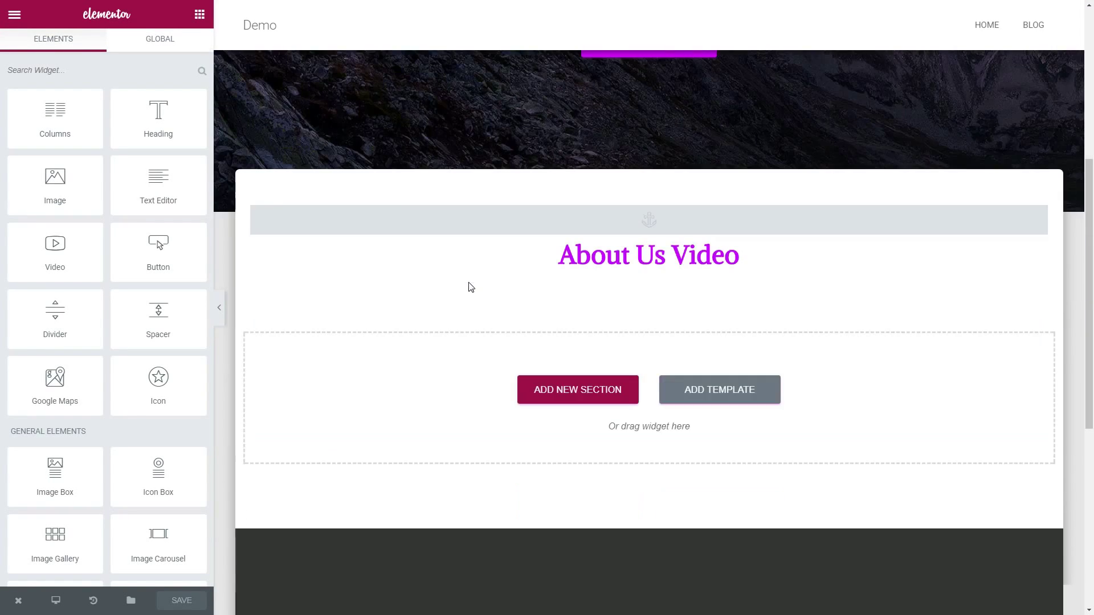
scroll(175, 217, down, 1)
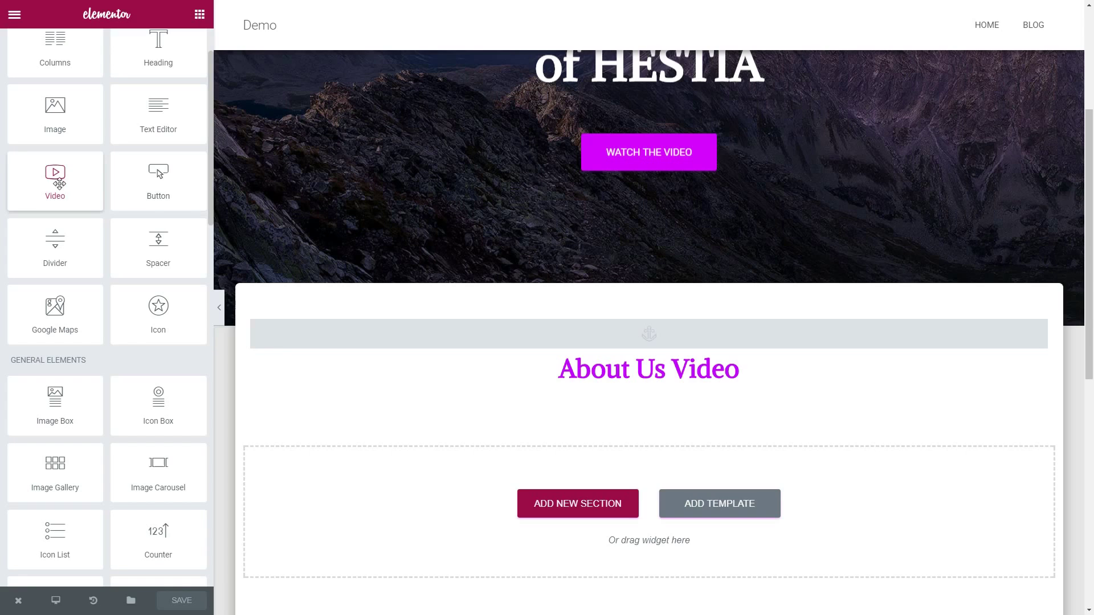
- Add a YouTube Video widget under the heading and paste the 'perfect tools' video URL
drag(55, 178, 657, 395)
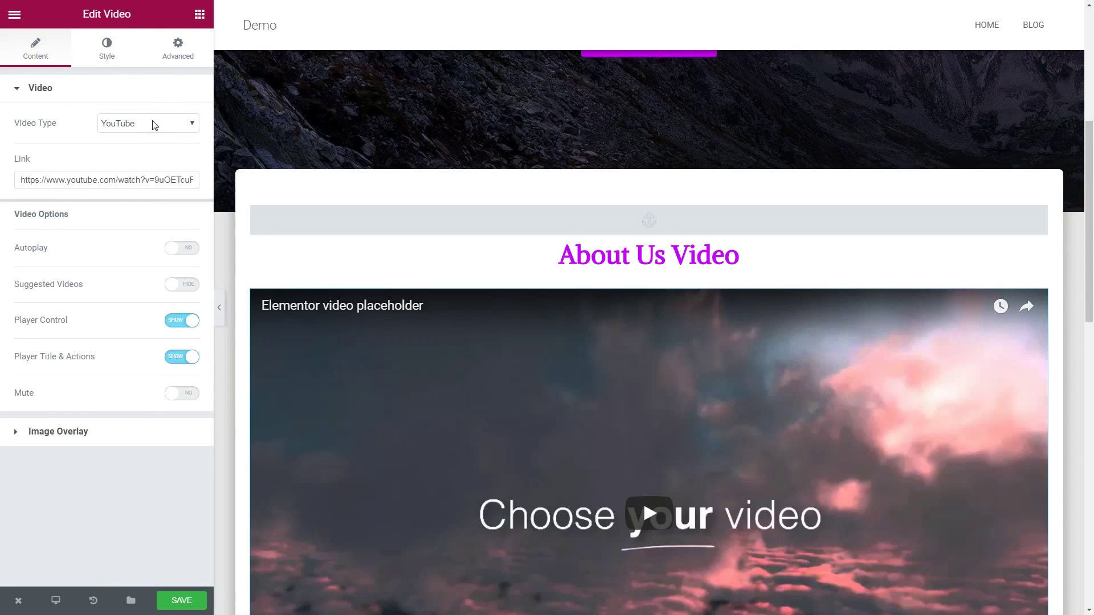
click(151, 123)
click(129, 138)
drag(22, 180, 275, 197)
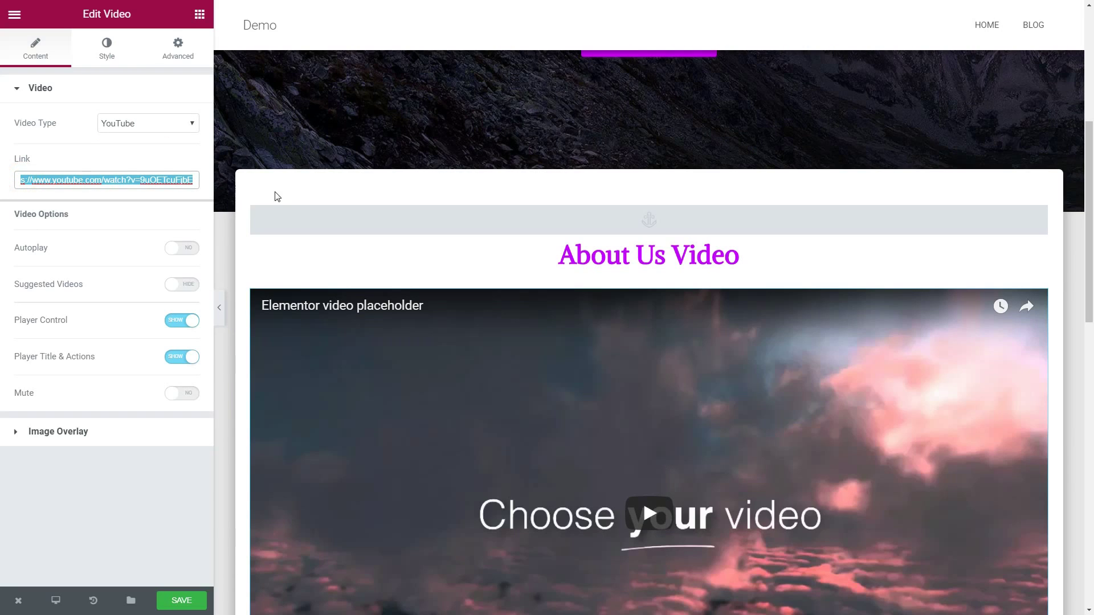
right_click(51, 182)
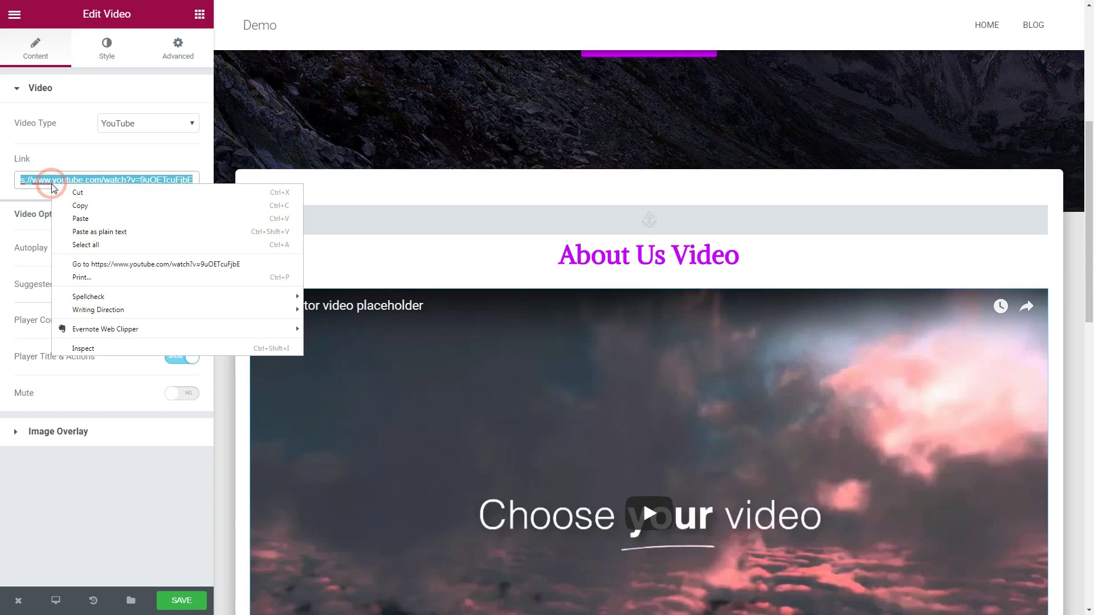
click(81, 216)
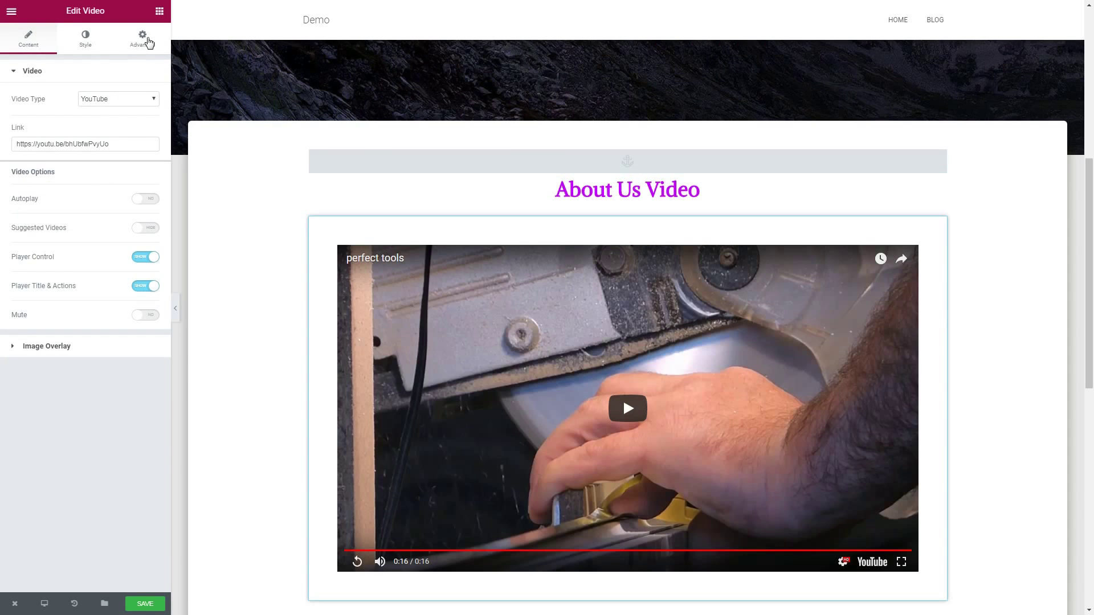
text(0)
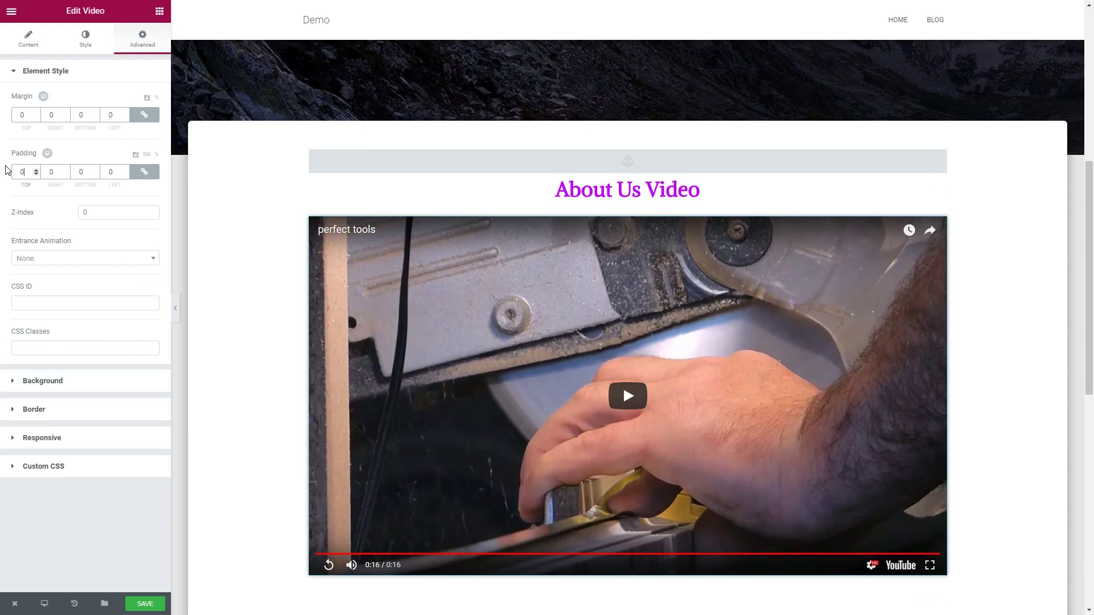
- Enable a purple box shadow with blur 15 on the video under Border settings
click(40, 410)
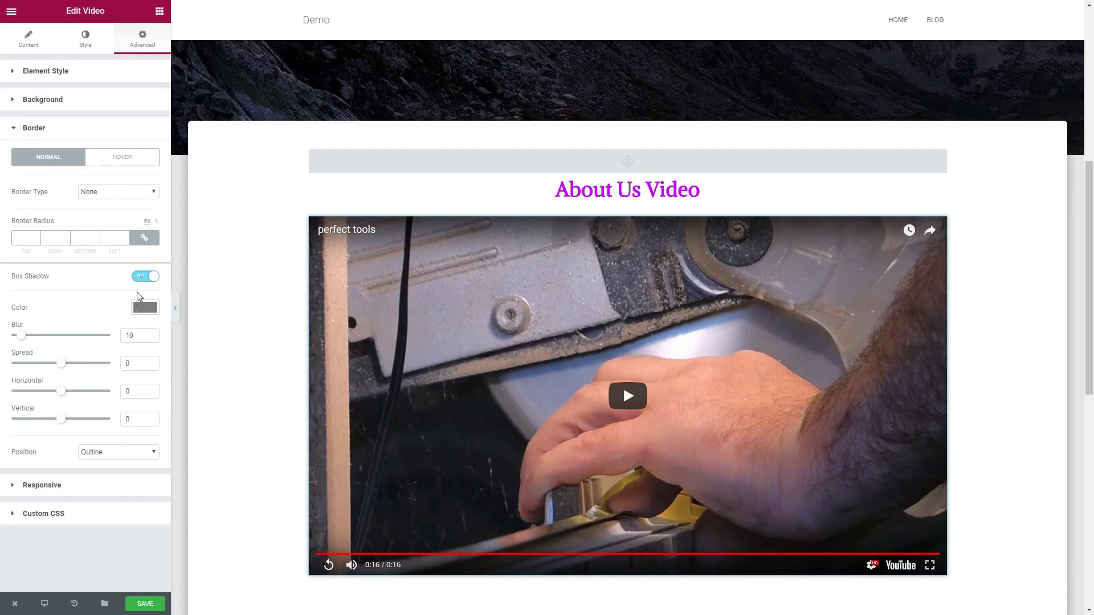
click(146, 276)
click(145, 277)
click(145, 308)
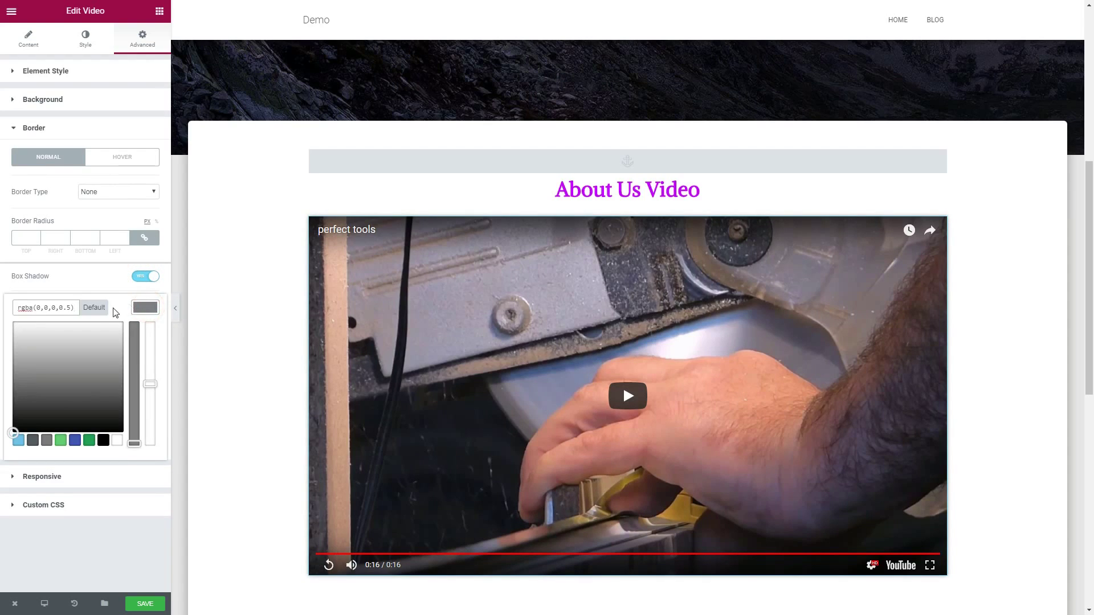
click(46, 309)
key(ctrl+v)
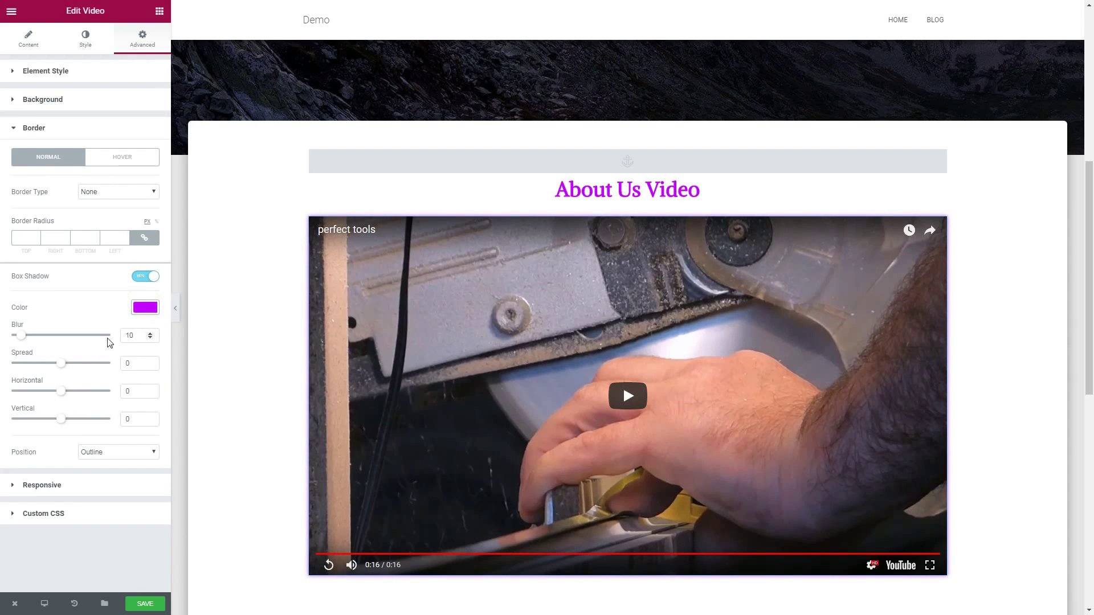
drag(19, 335, 27, 341)
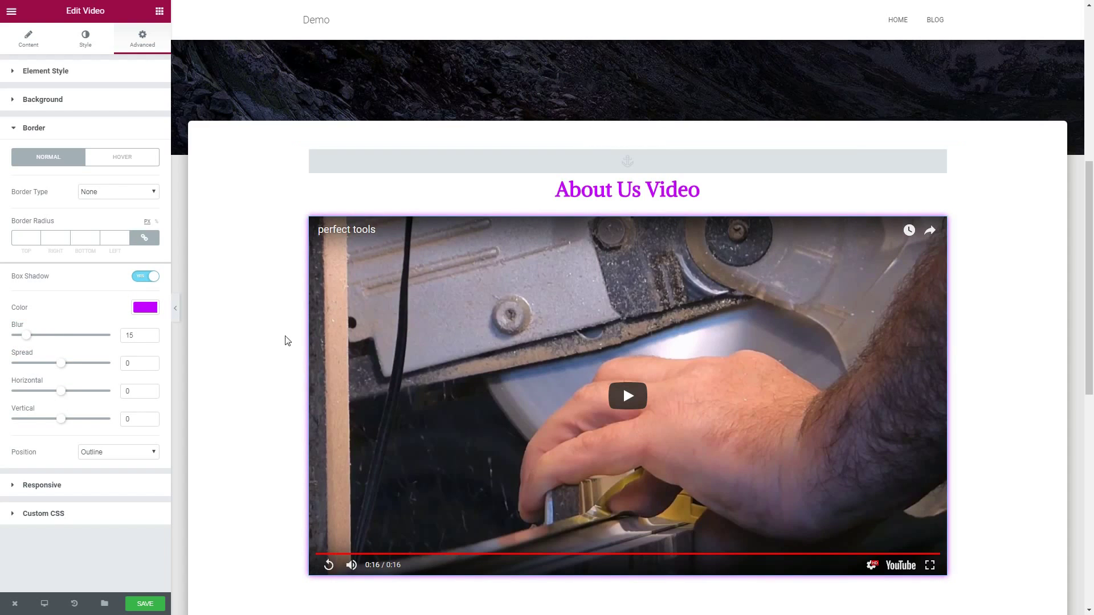
click(86, 43)
- Turn on Image Overlay and insert the phone-and-credit-card photo as the video's overlay
click(28, 48)
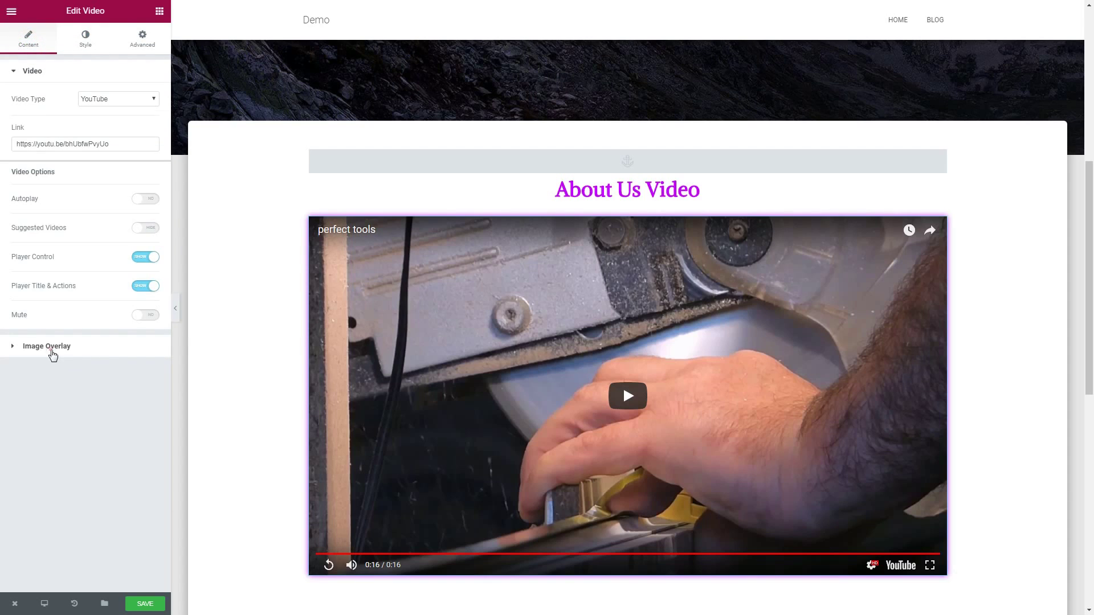
click(51, 346)
click(145, 133)
click(86, 214)
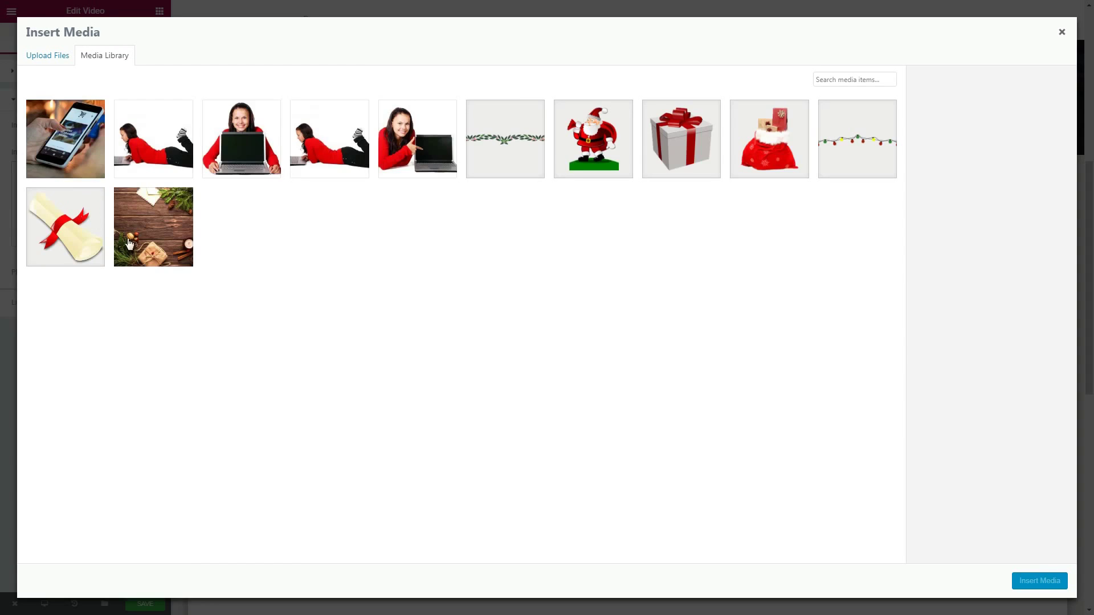
click(75, 147)
click(1040, 580)
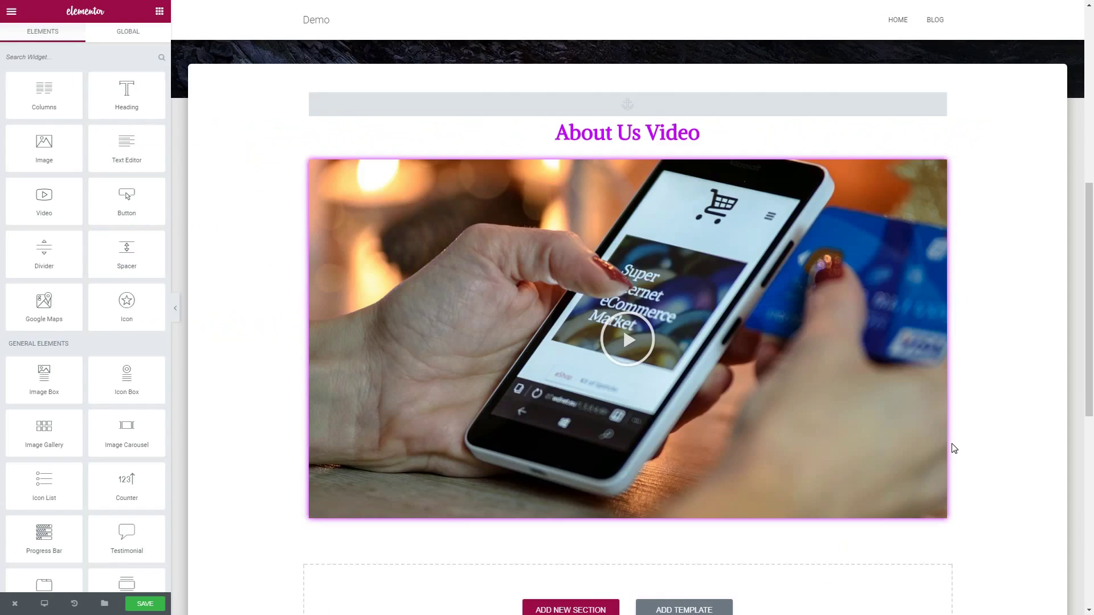
scroll(952, 447, down, 2)
scroll(829, 481, down, 1)
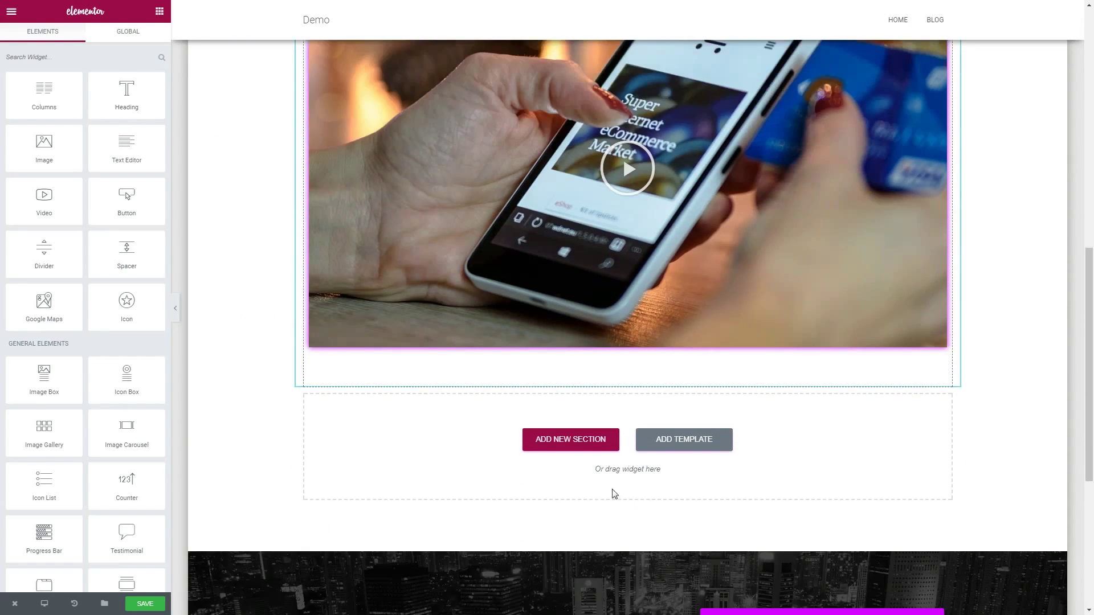
- Add a three-column section below the video with an Icon Box in its first column
click(561, 447)
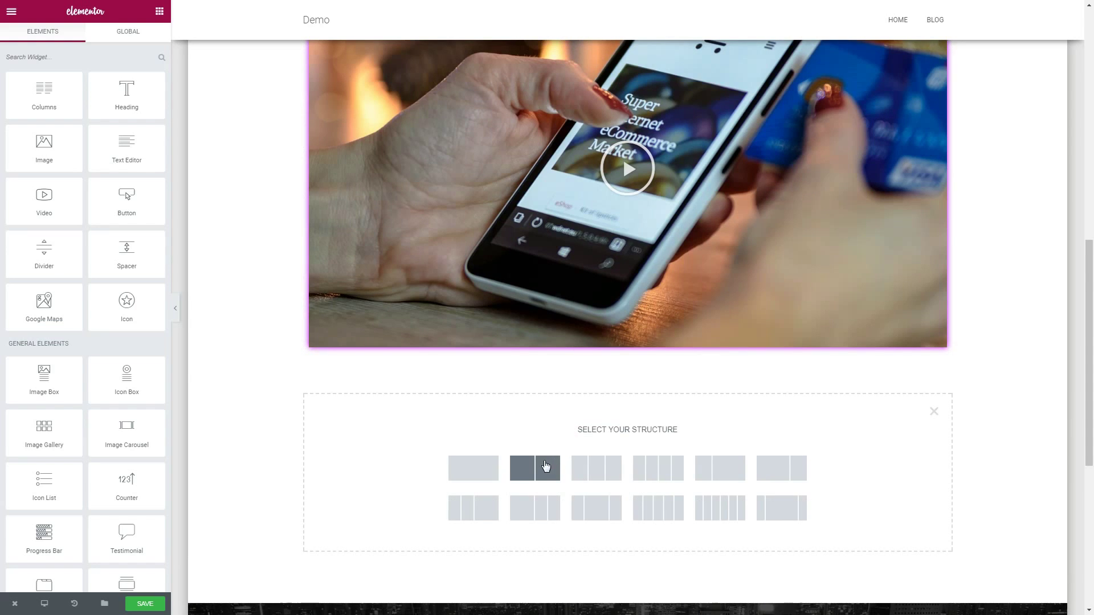
click(594, 467)
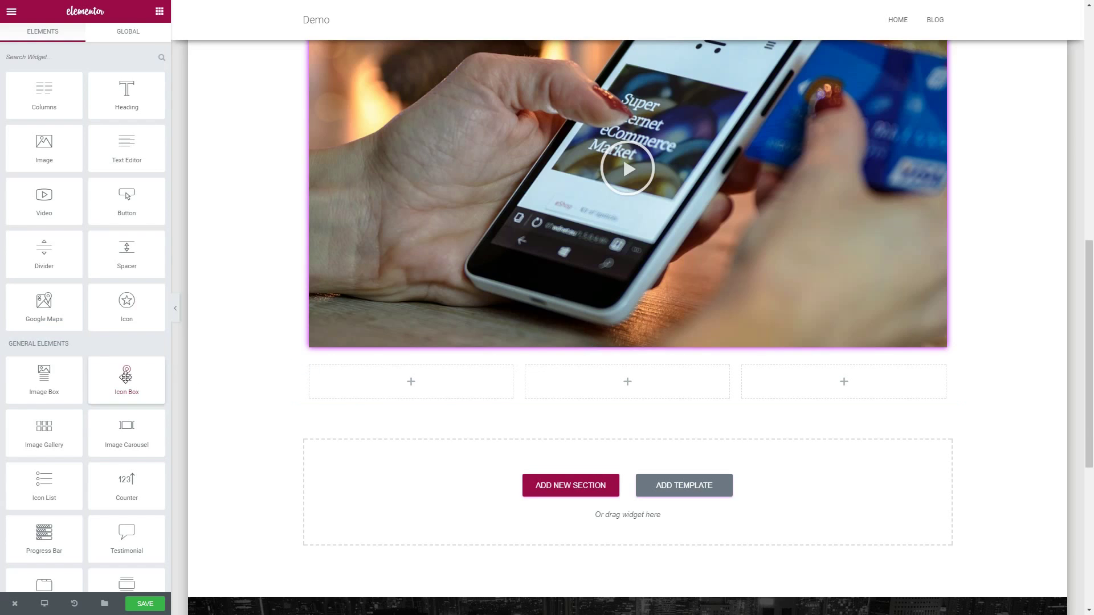
drag(127, 376, 412, 379)
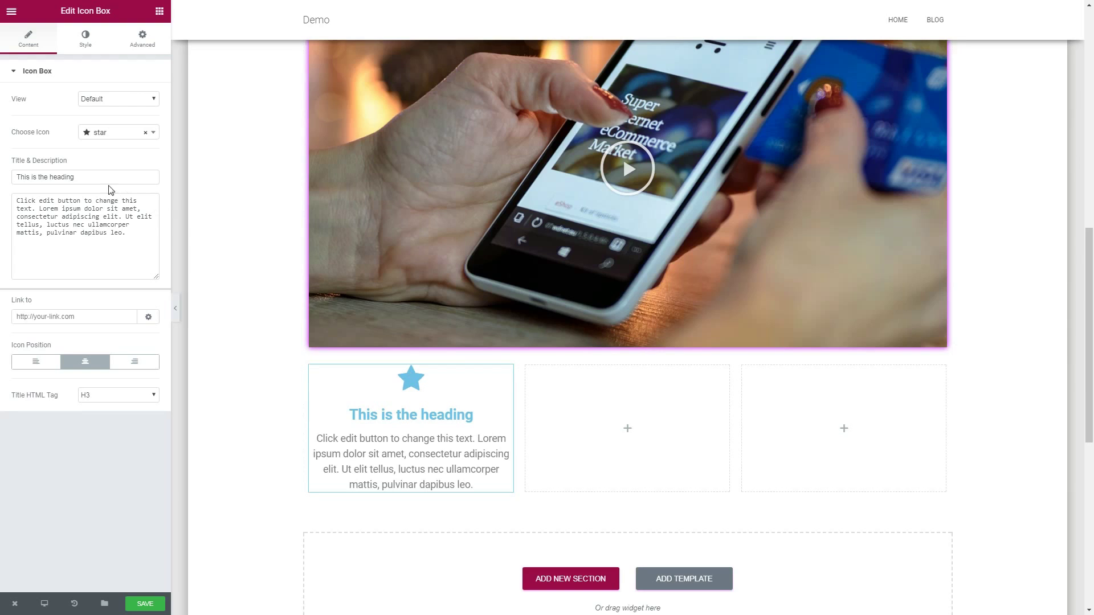
- Title the icon box 'The future of e-commerce' and set its icon primary colour to #c300ff
drag(94, 177, 17, 185)
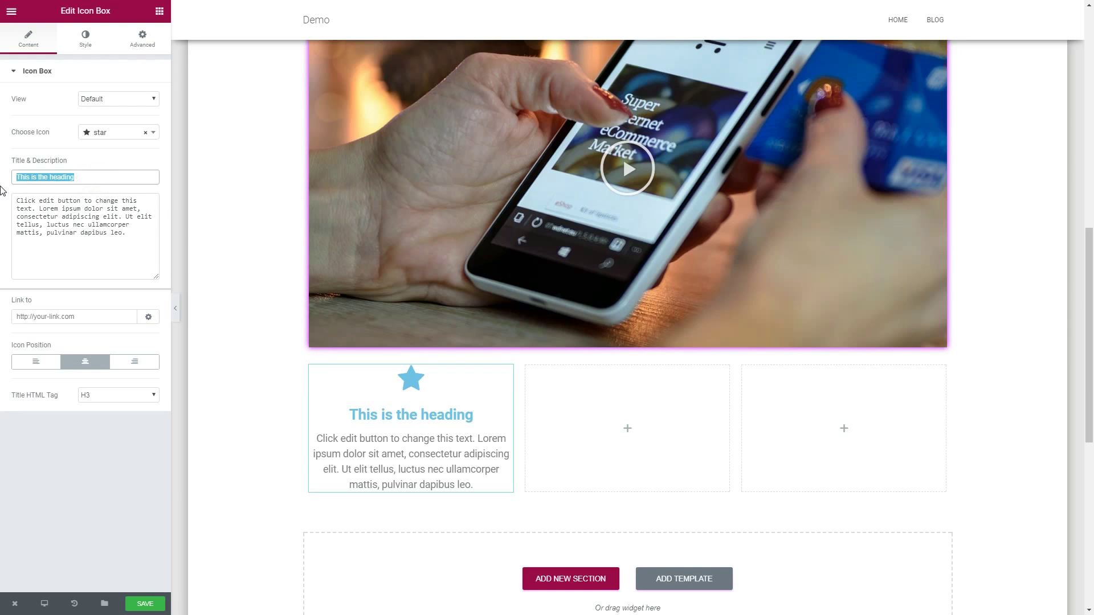
text(The futur)
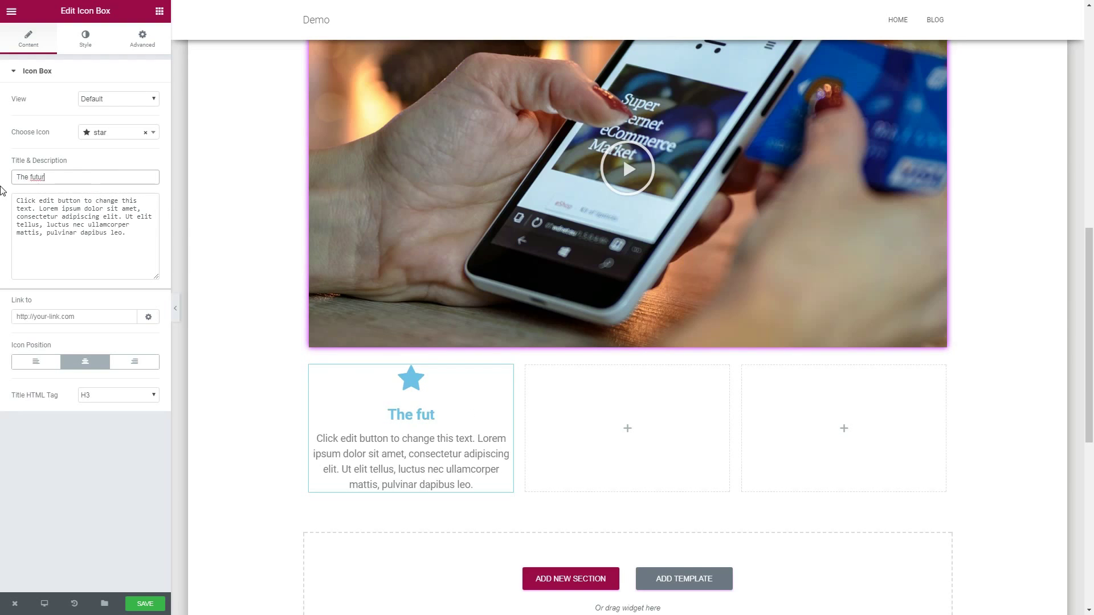
text(e of e)
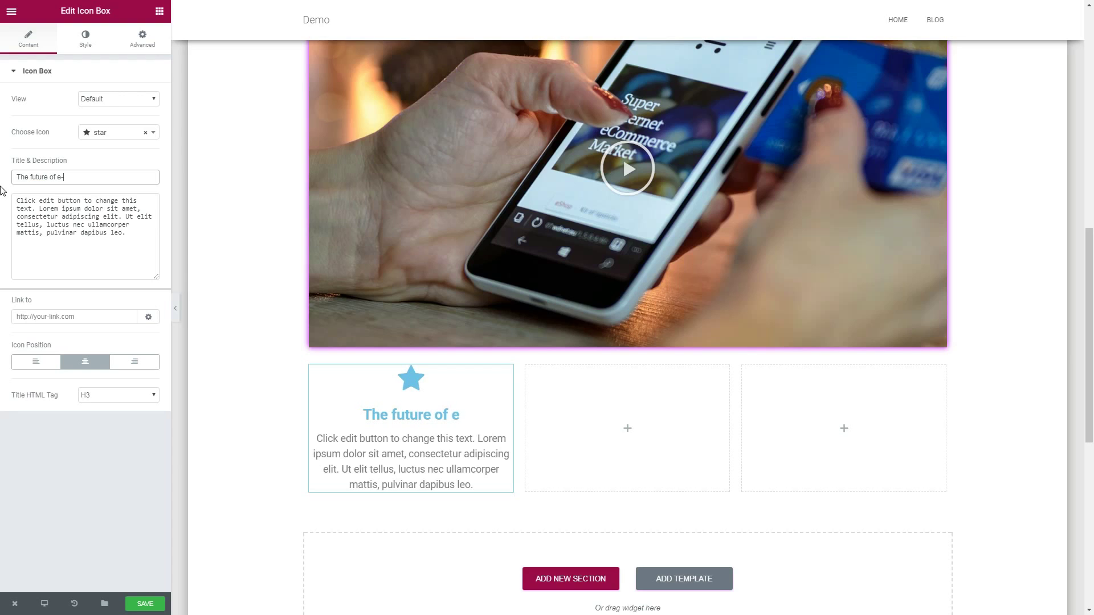
text(-commerce)
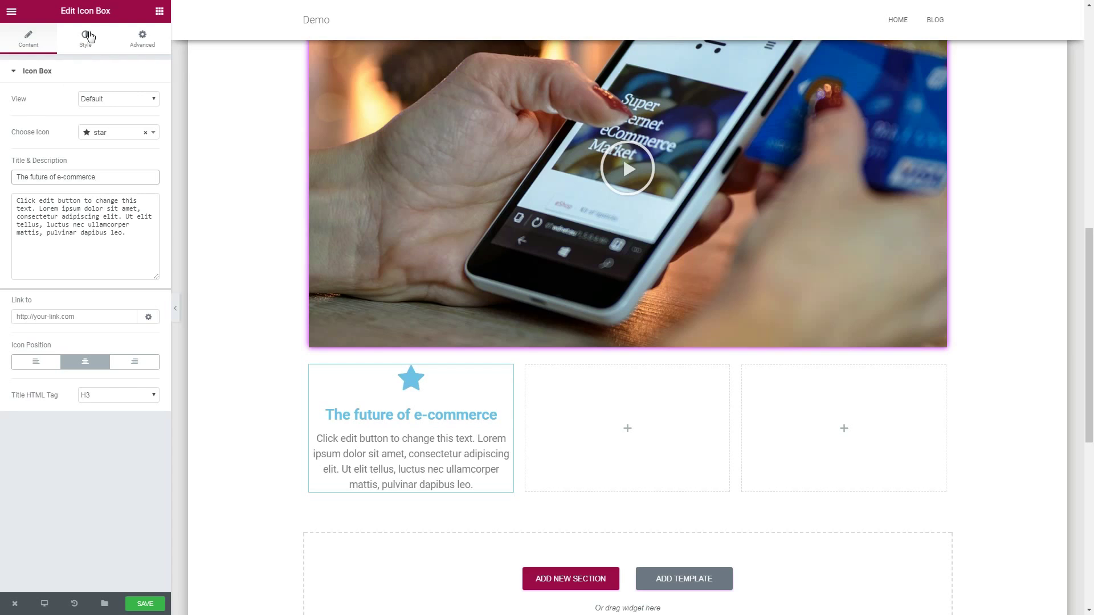
click(88, 37)
click(145, 101)
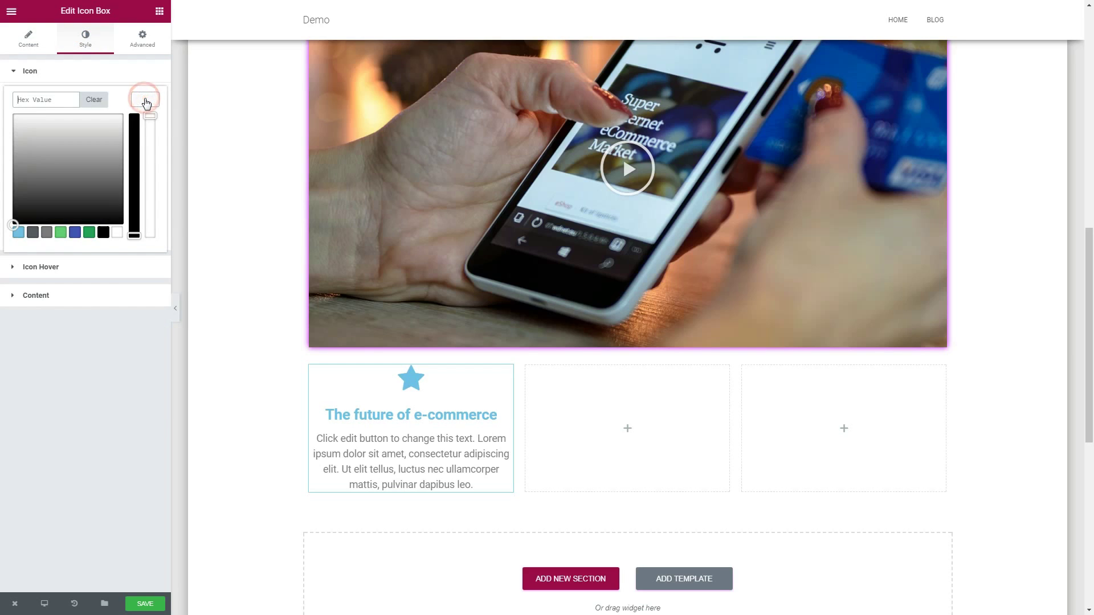
text(#c300ff)
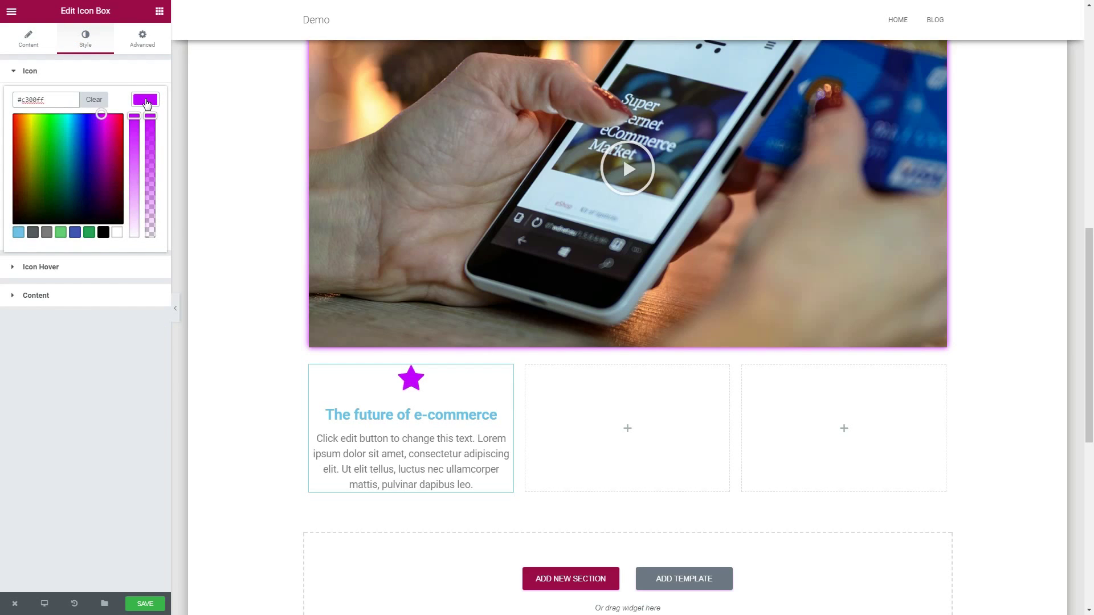
click(146, 101)
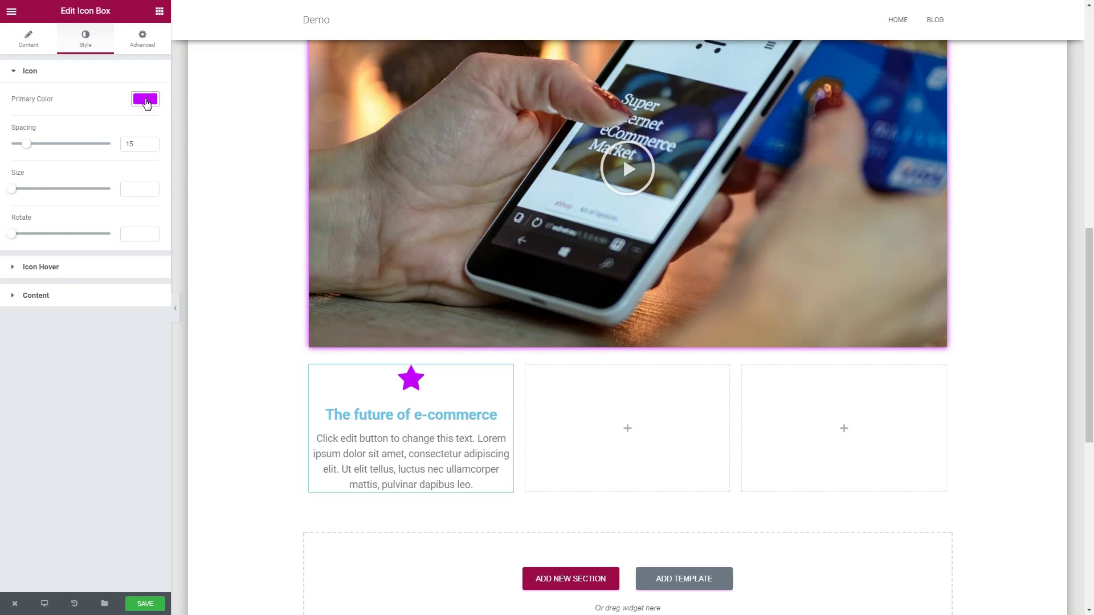
- Swap the star for the amazon icon found by searching 'ama'
click(33, 43)
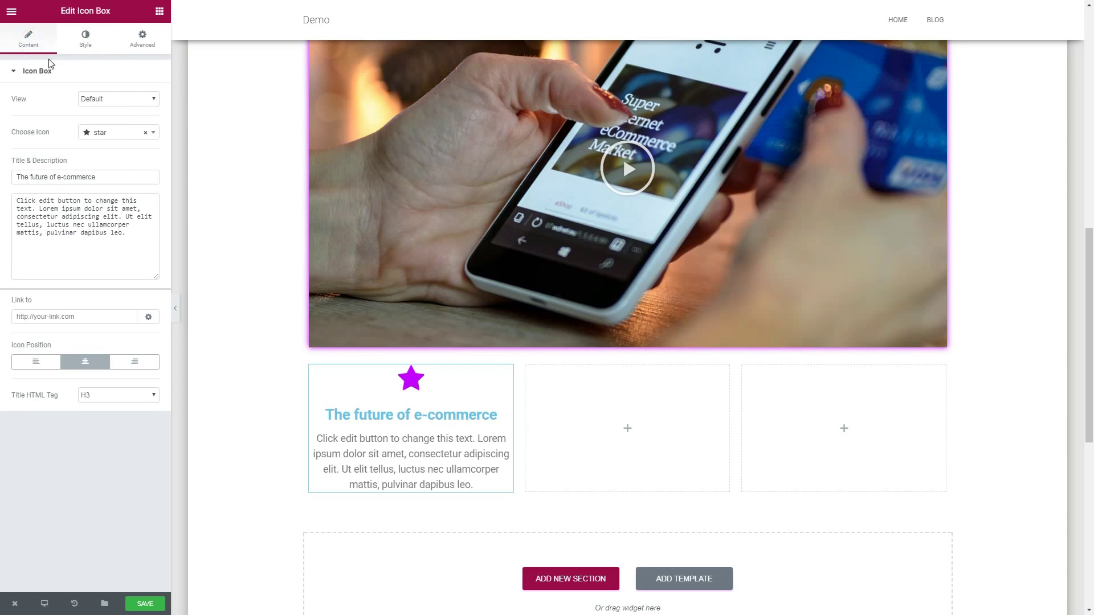
click(153, 133)
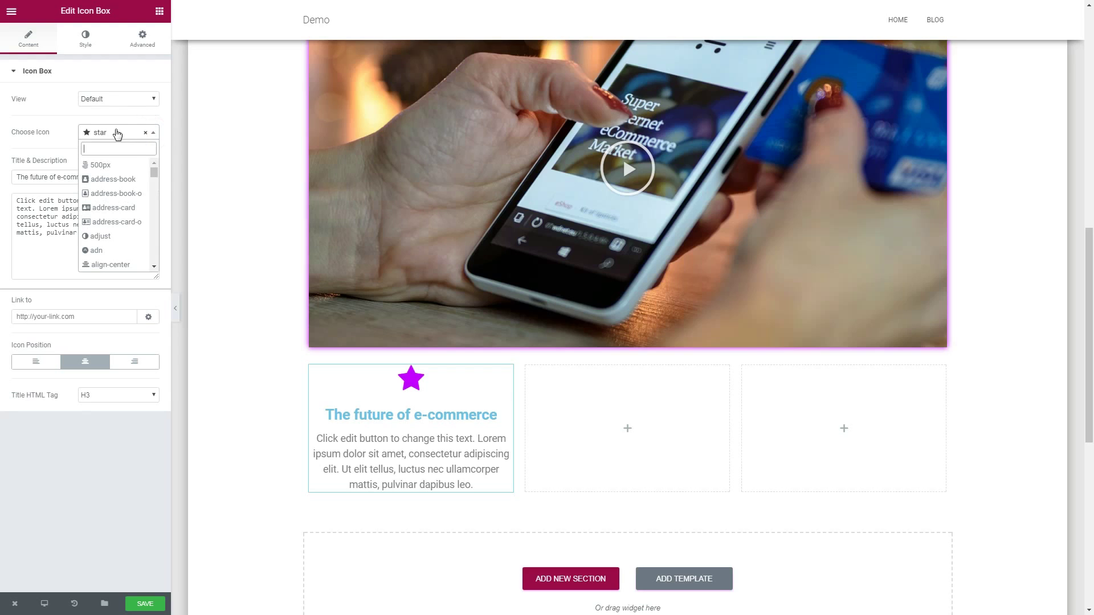
text(ama)
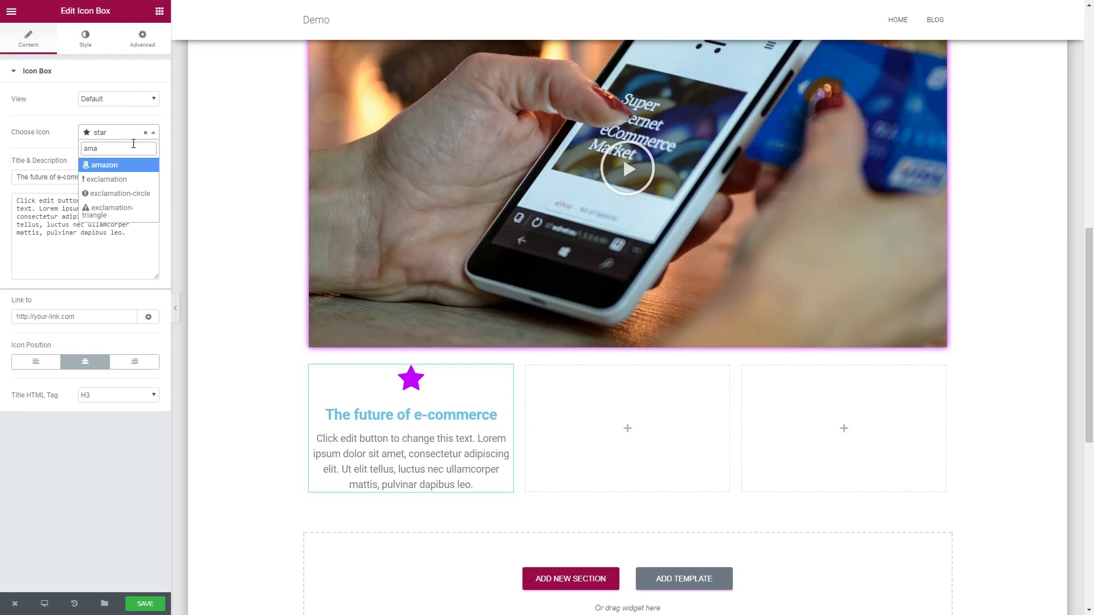
click(105, 164)
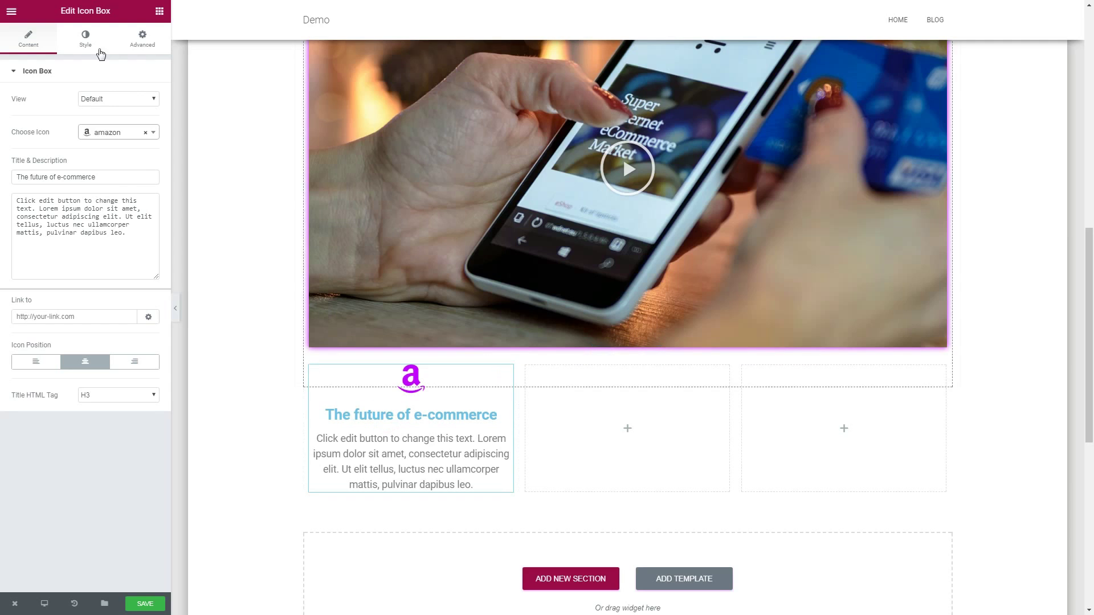
- Set the icon box title colour to black and the description colour to magenta
click(86, 39)
click(57, 297)
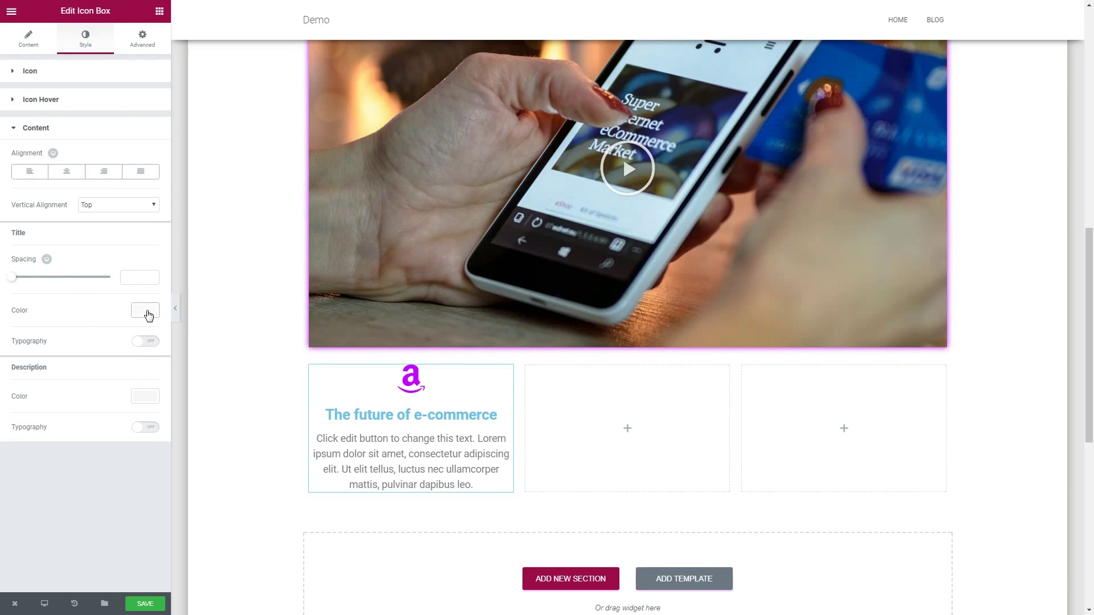
click(146, 311)
click(103, 443)
click(144, 396)
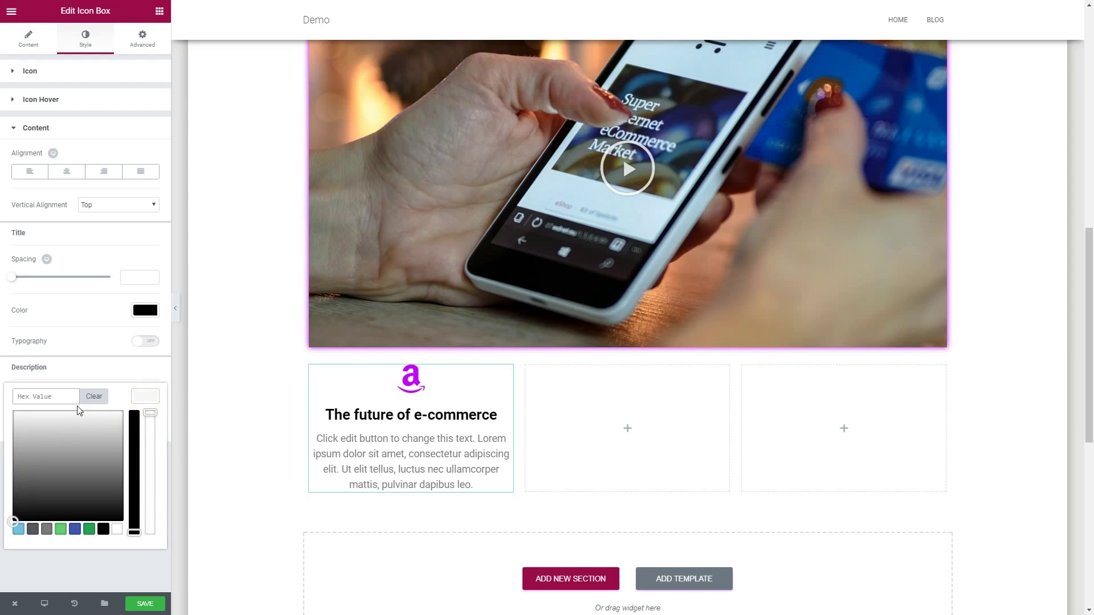
click(48, 396)
text(#c300ff)
click(140, 392)
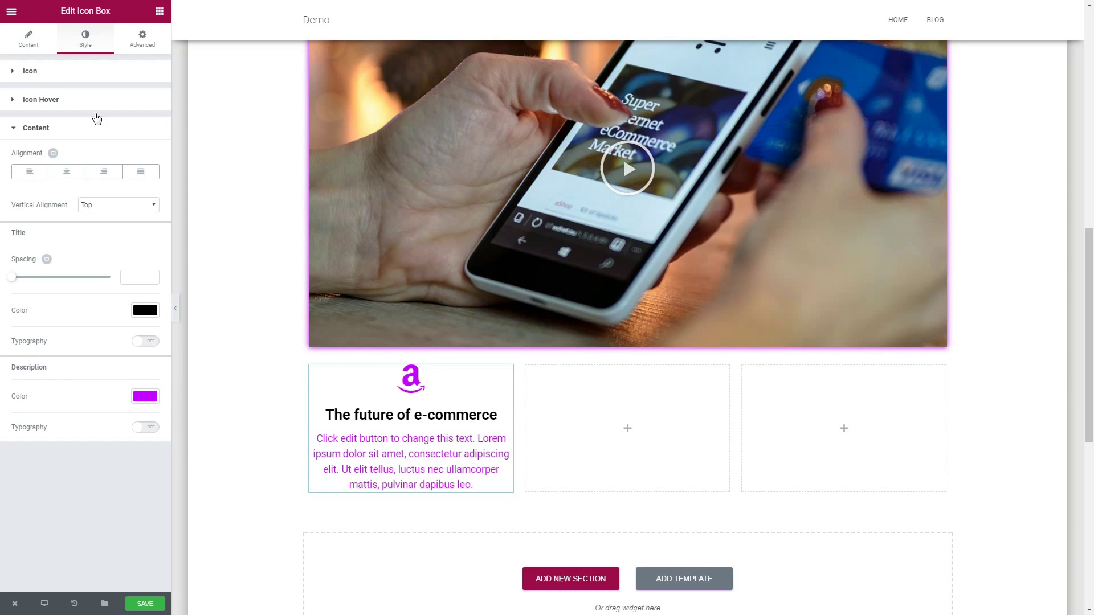
- Set the icon spacing to 15 and enlarge the amazon icon to size 57
click(30, 72)
mouse_move(12, 144)
mouse_down()
mouse_move(37, 150)
mouse_move(28, 151)
mouse_up()
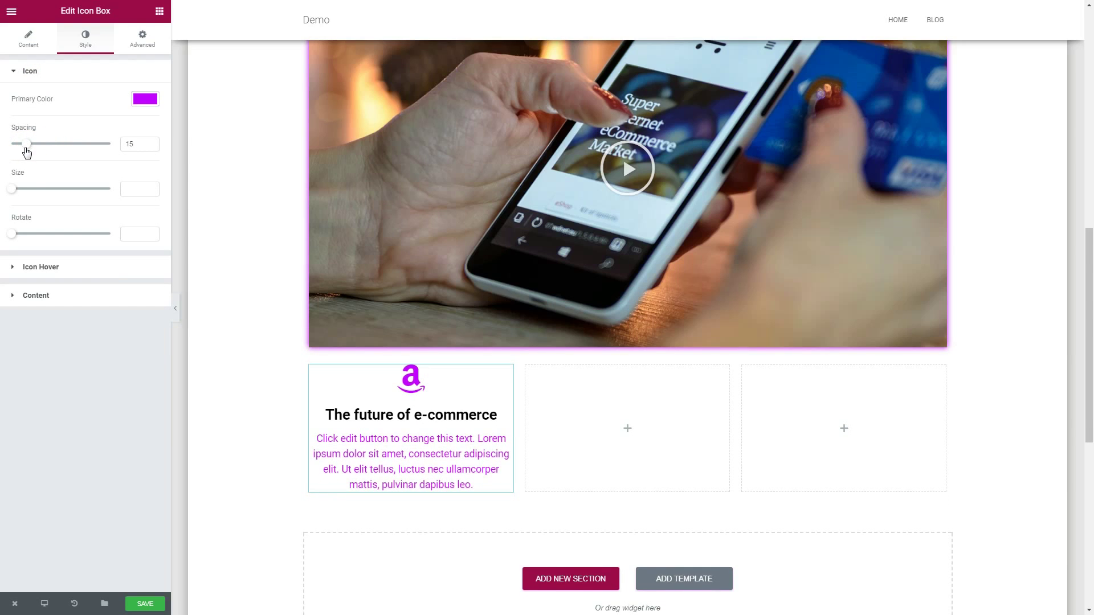
drag(12, 189, 30, 198)
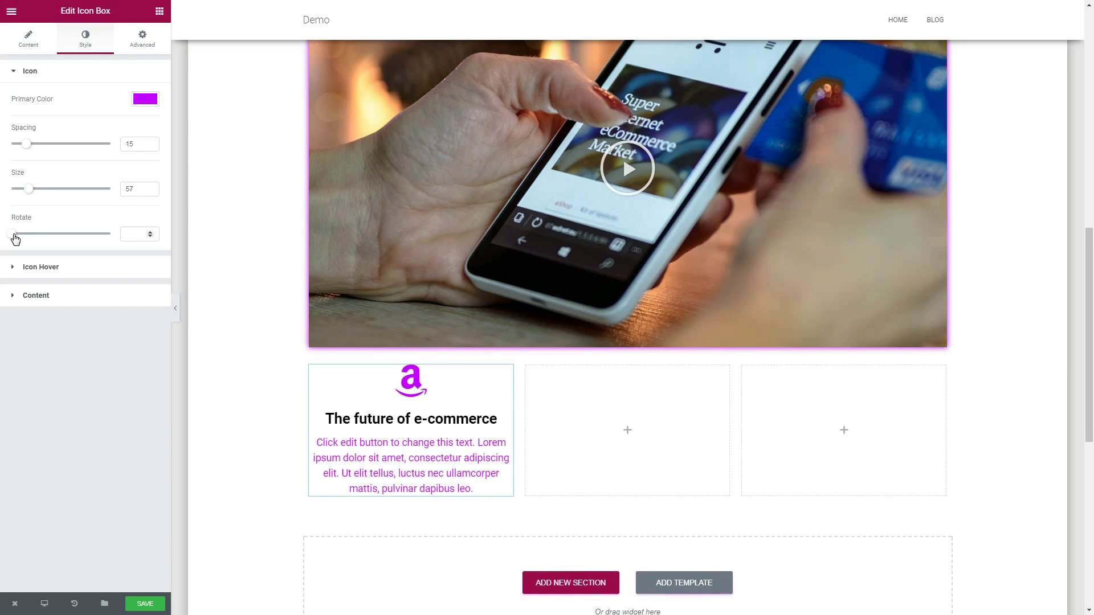
click(41, 299)
- Give the title and description custom typography with the Alike font and save
click(142, 342)
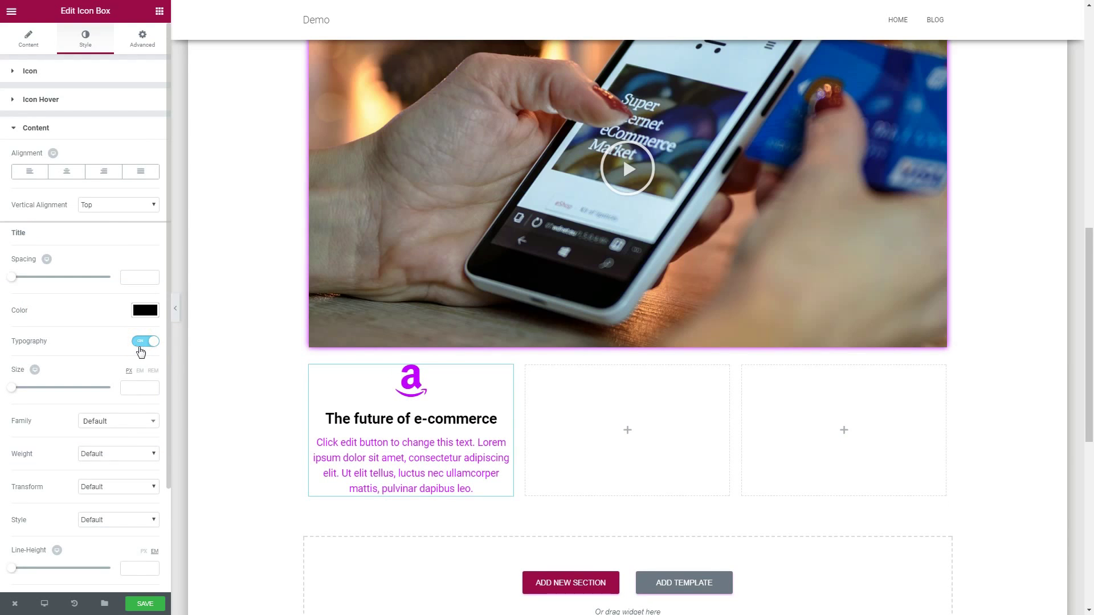
click(137, 421)
text(ali)
click(124, 478)
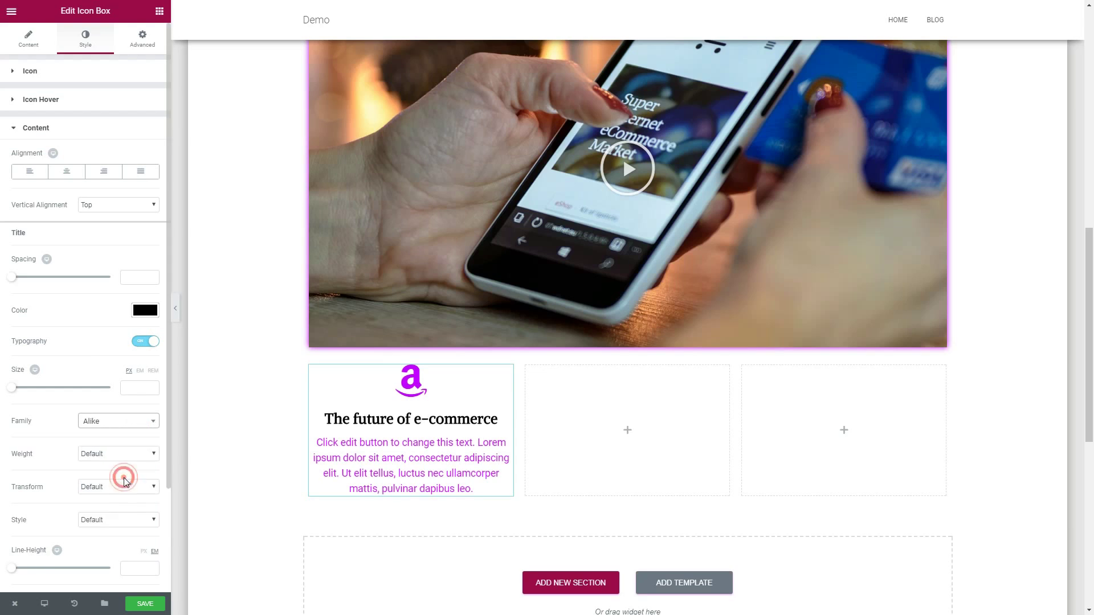
scroll(124, 479, down, 2)
click(142, 576)
scroll(128, 497, down, 3)
click(103, 380)
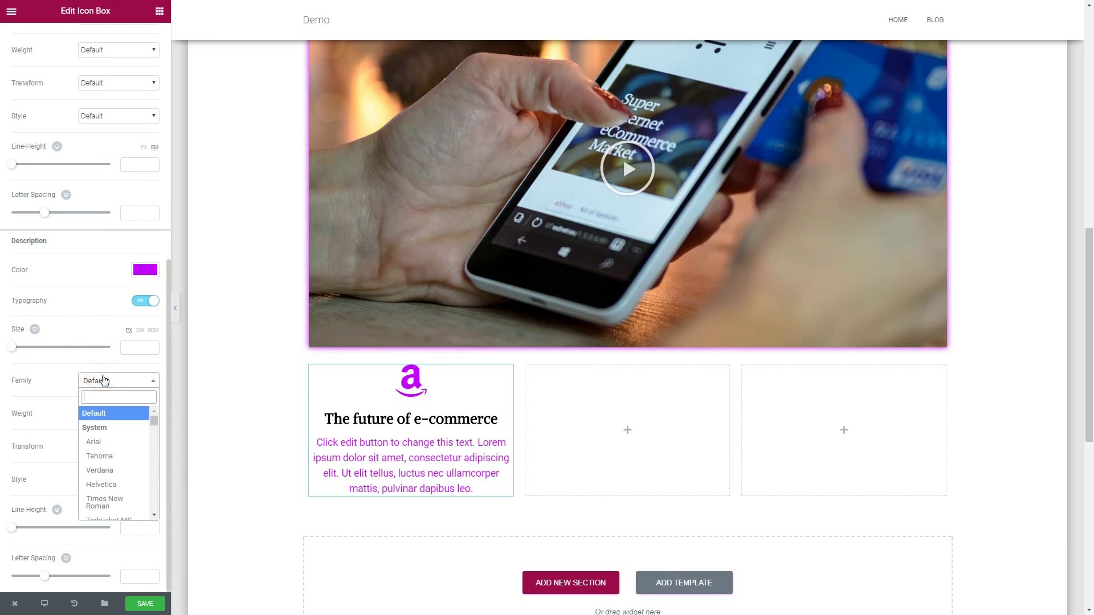
text(ali)
click(92, 441)
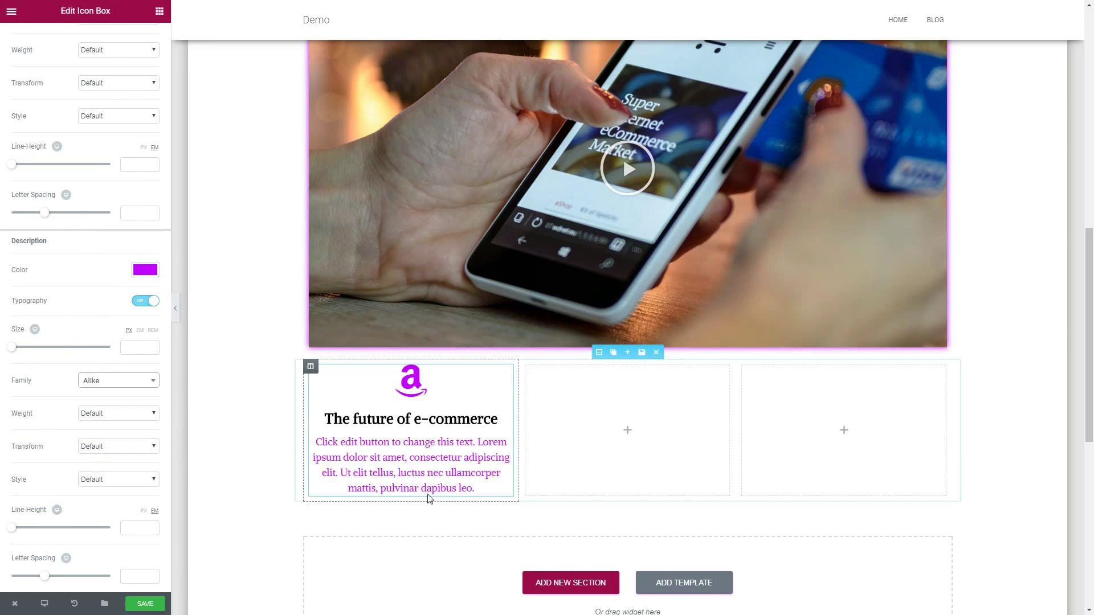
click(145, 604)
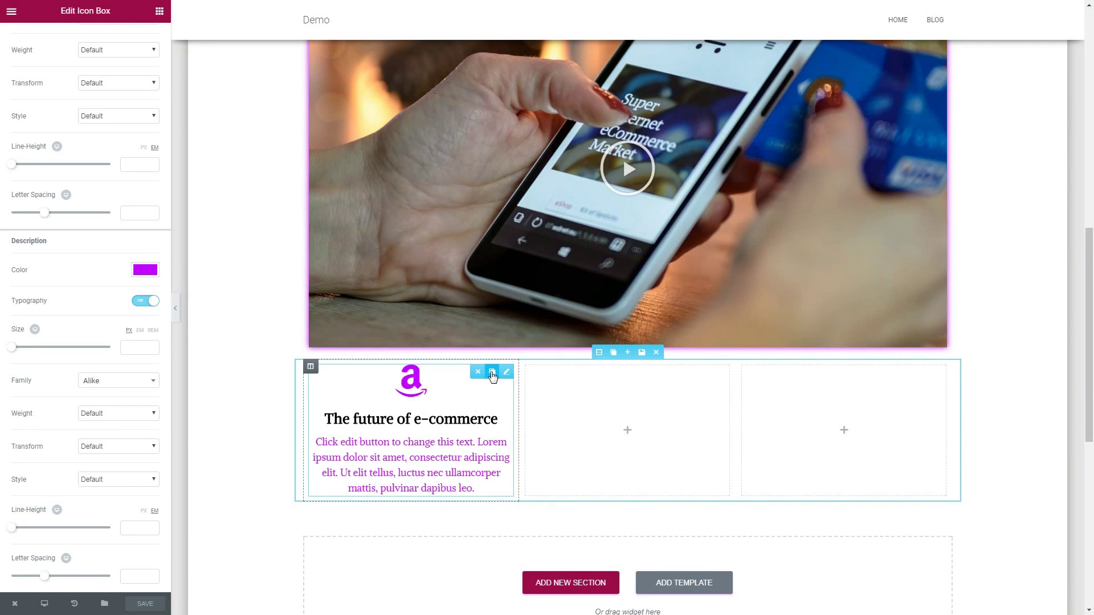
- Duplicate the icon box twice, moving the copies into the middle and third columns
click(494, 372)
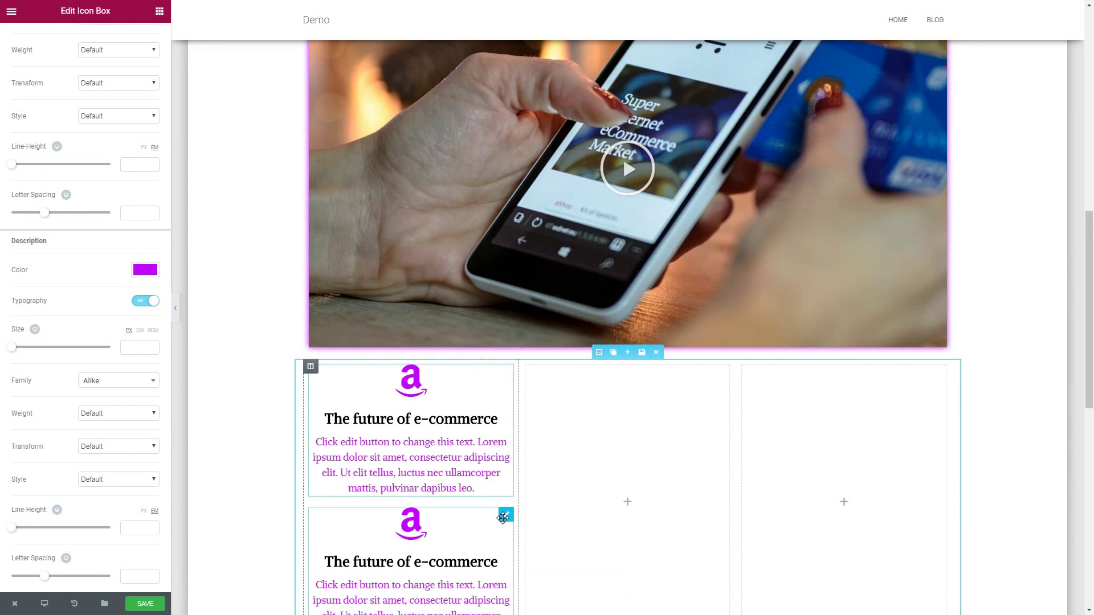
mouse_move(505, 515)
drag(504, 513, 637, 412)
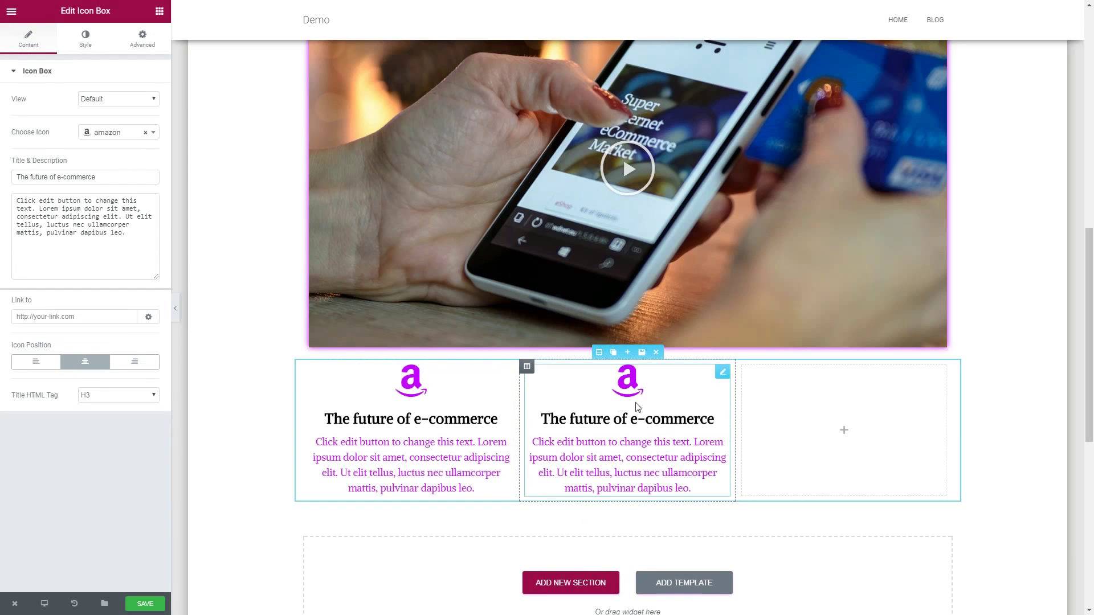
click(708, 372)
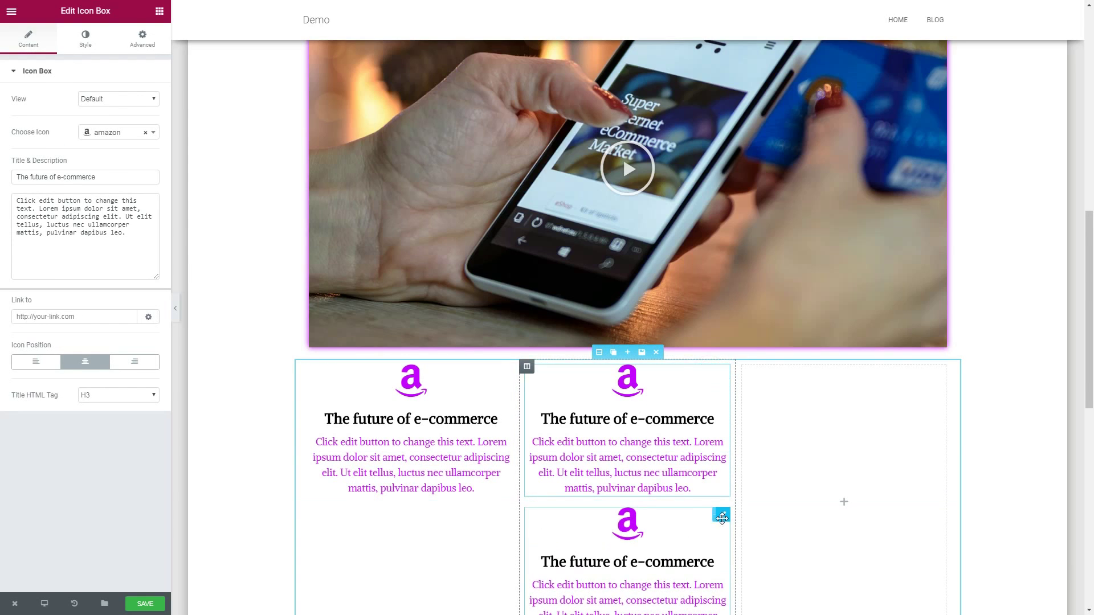
drag(718, 517, 837, 404)
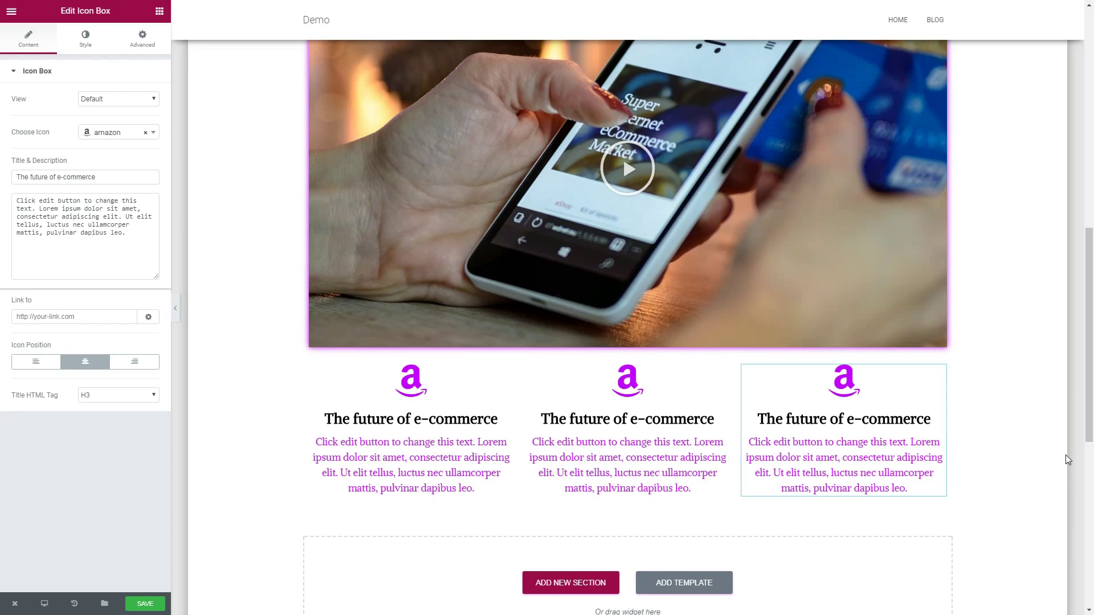
- Retitle the middle box 'Be sure you are in' and give it the hand peace icon
click(721, 372)
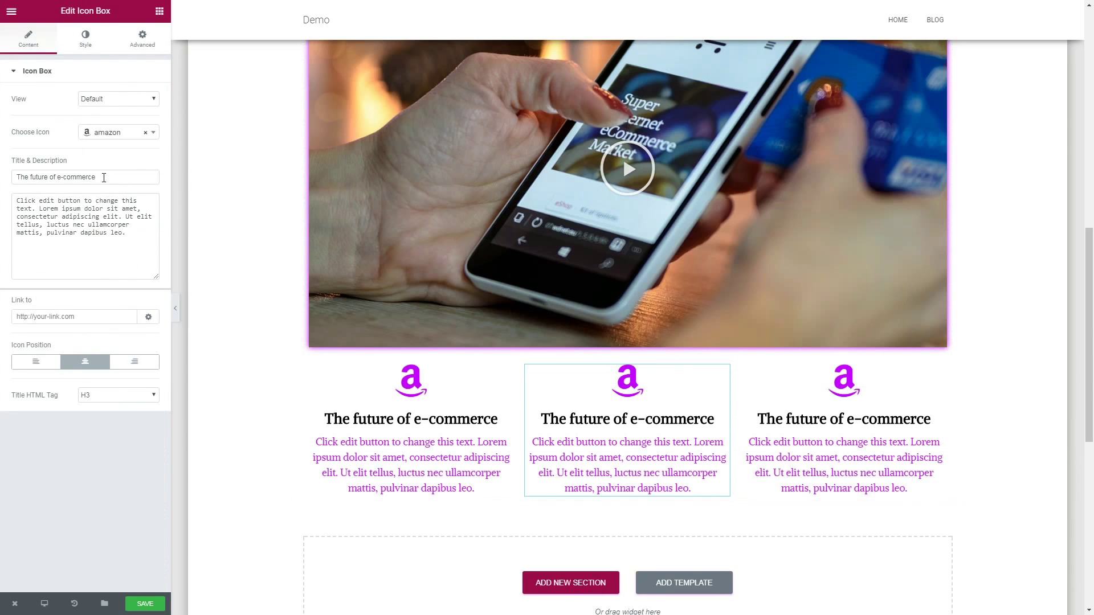
drag(104, 177, 2, 187)
text(Be sure you are in)
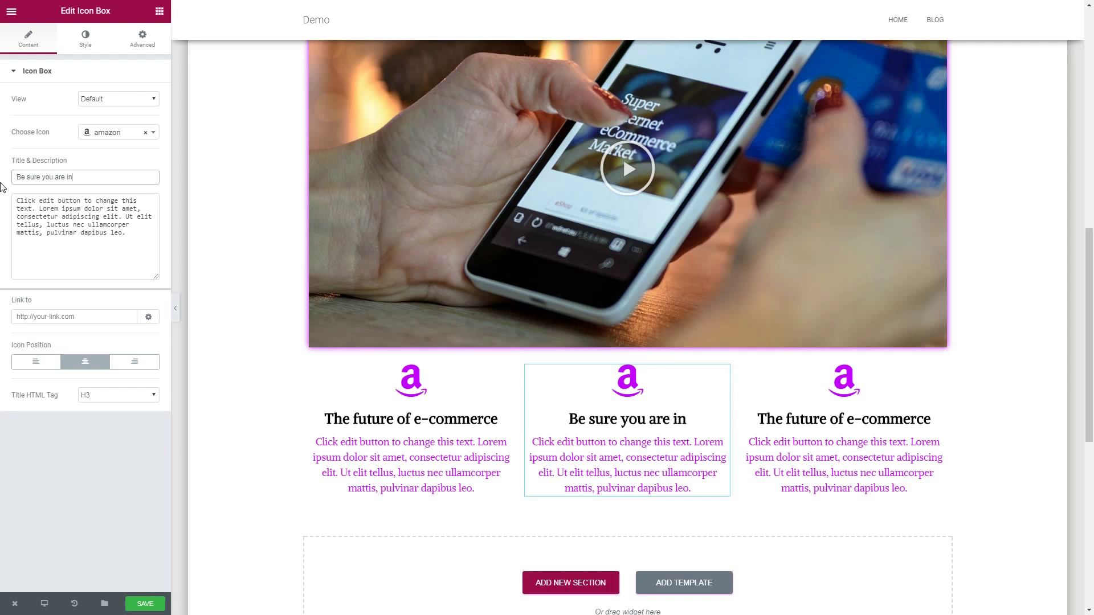
click(109, 135)
text(vi)
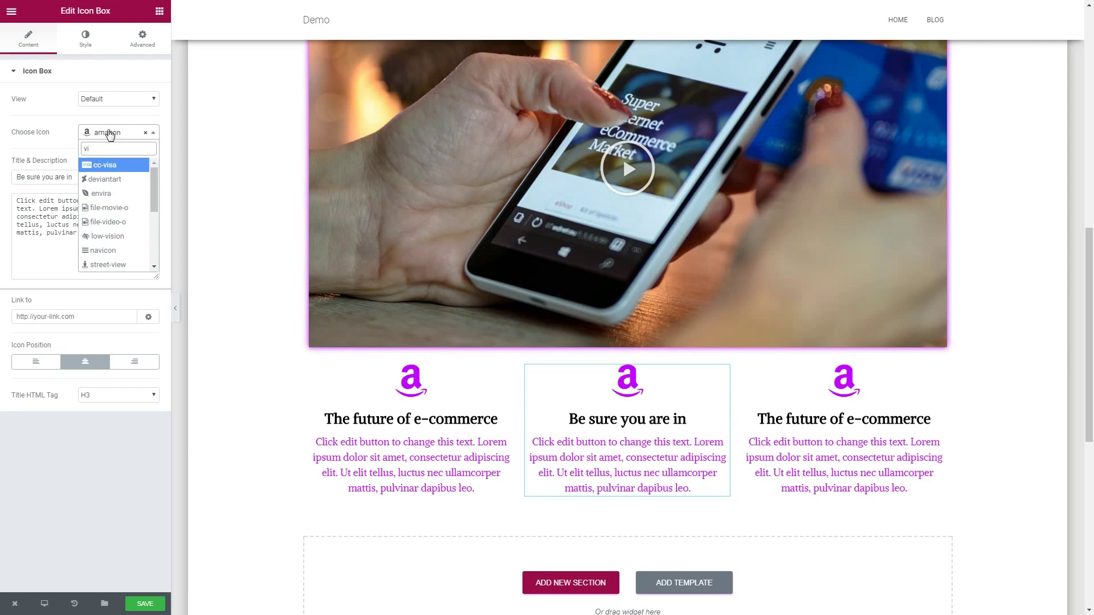
key(BackSpace)
key(BackSpace)
text(han)
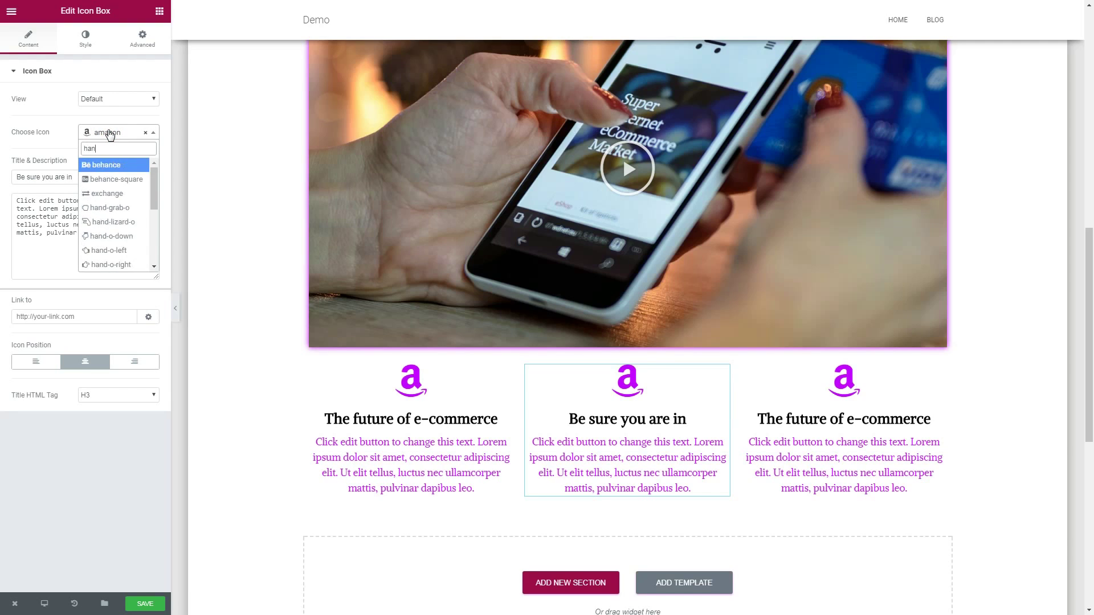
text(d)
click(111, 265)
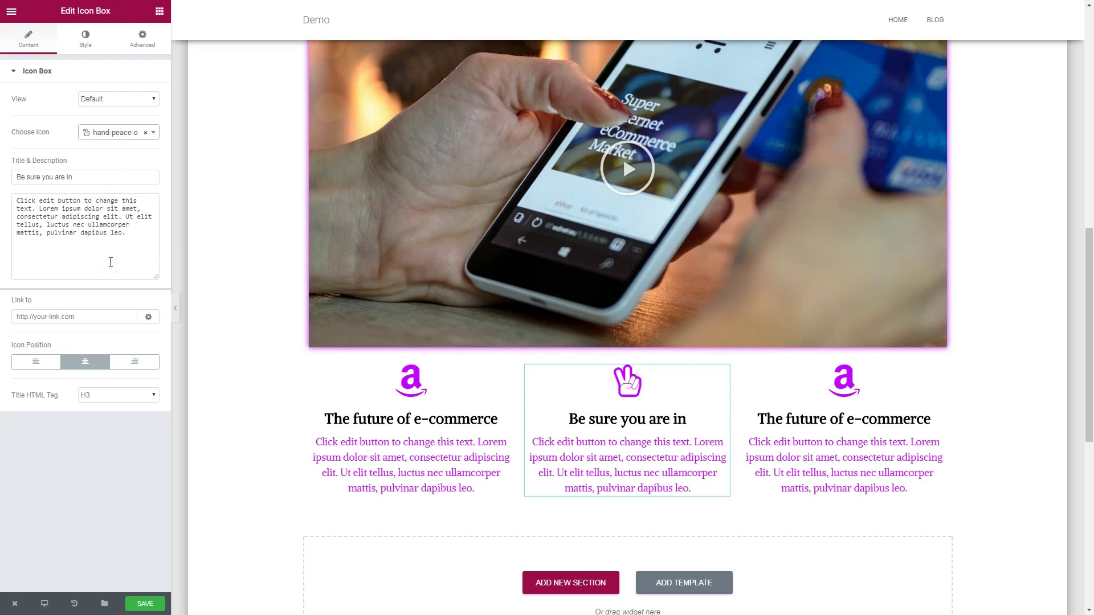
- Give the third box the bar-chart-o icon and the title 'Analize & Decide', then save
click(850, 398)
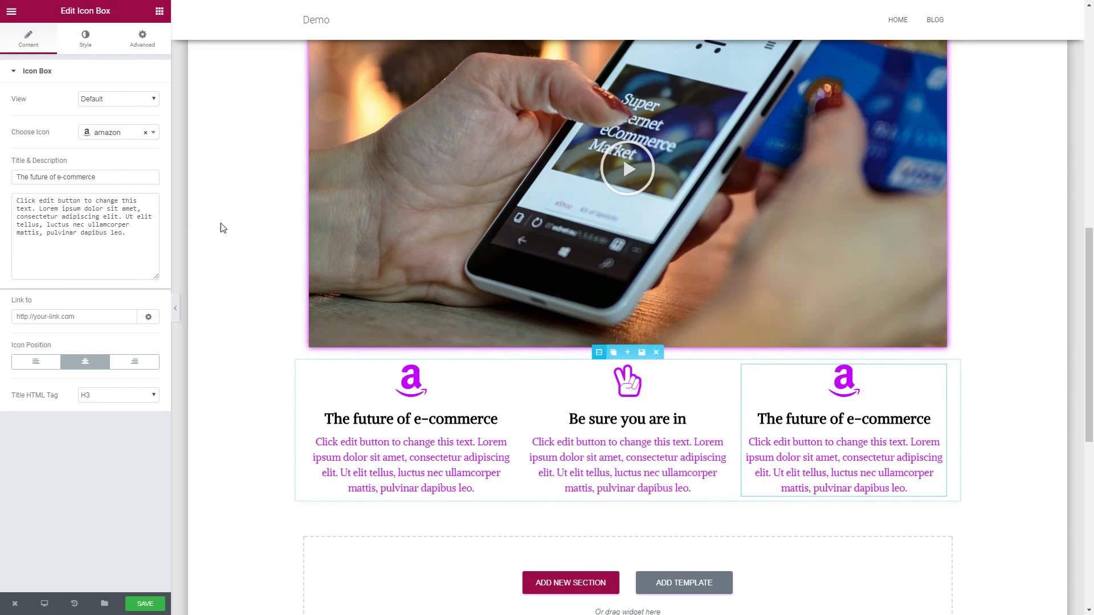
click(114, 135)
text(ch)
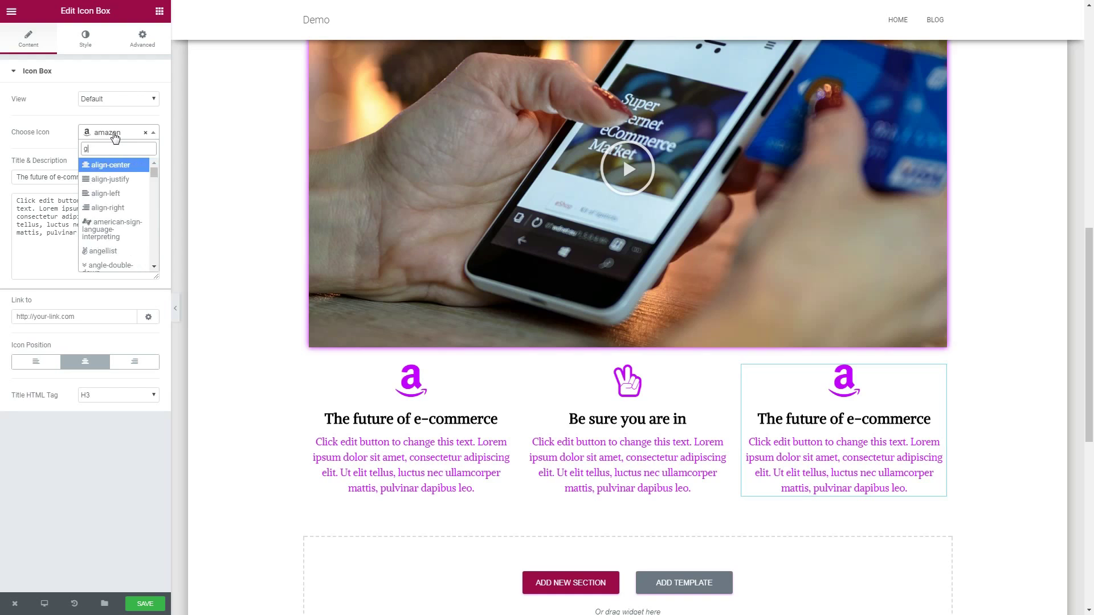
text(a)
click(120, 193)
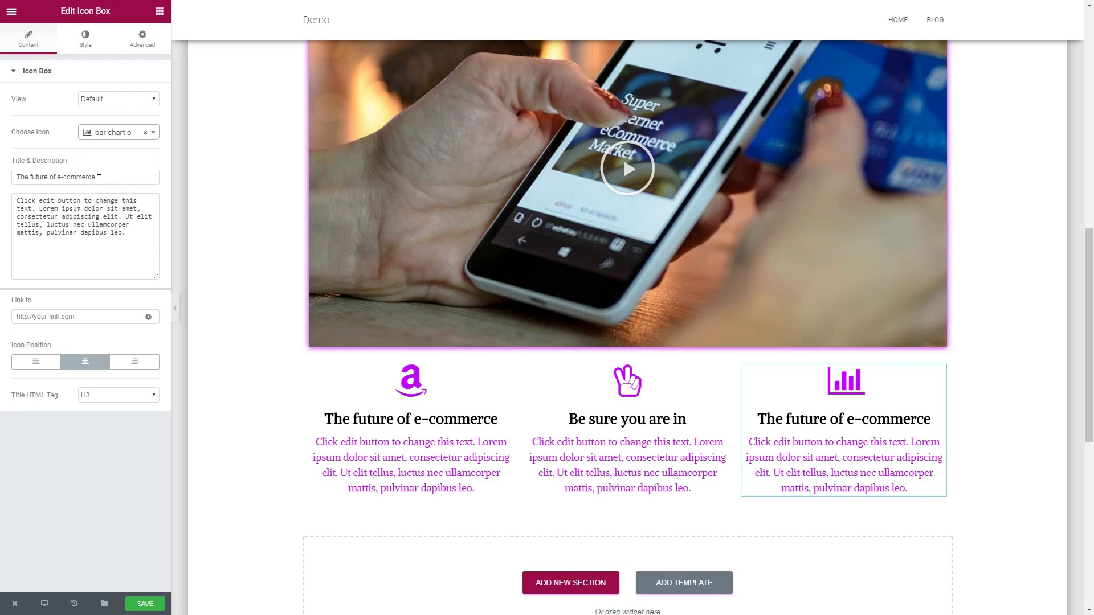
drag(99, 179, 2, 177)
text(Analize & )
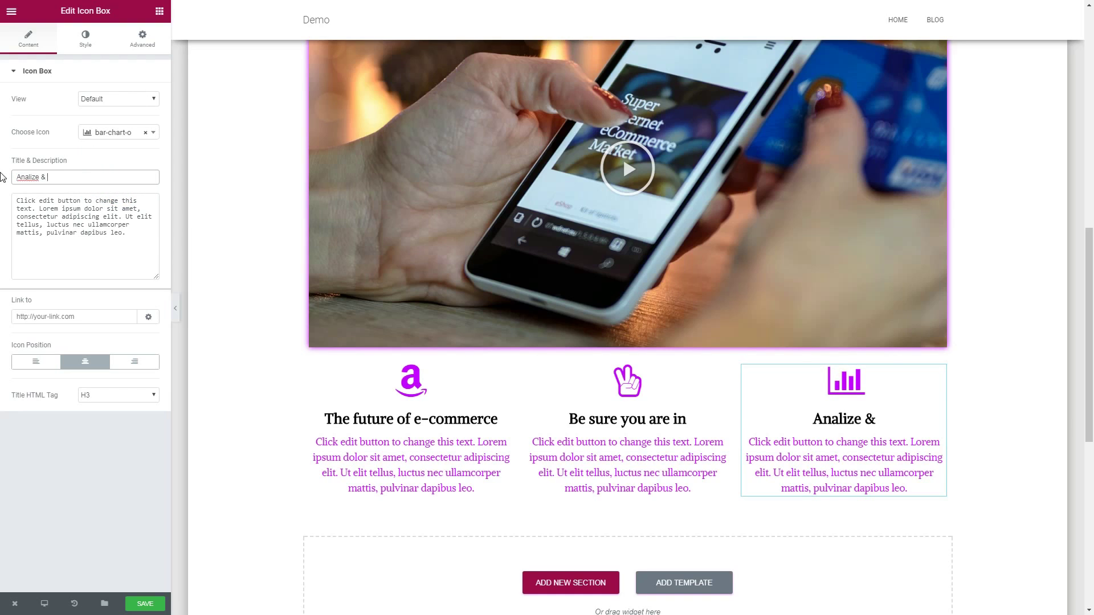
text(Decide)
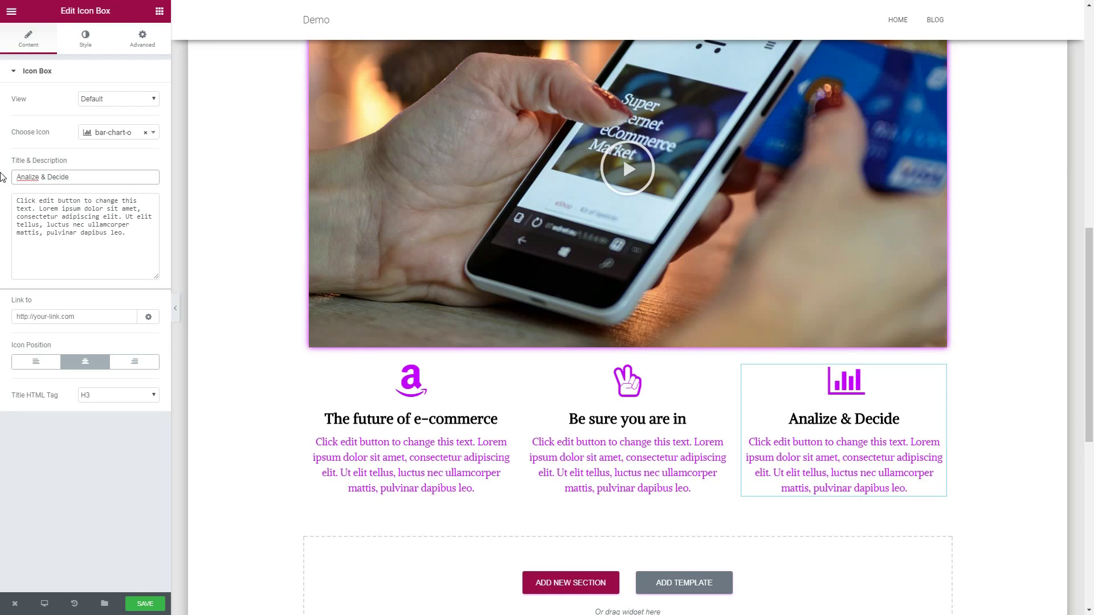
click(150, 606)
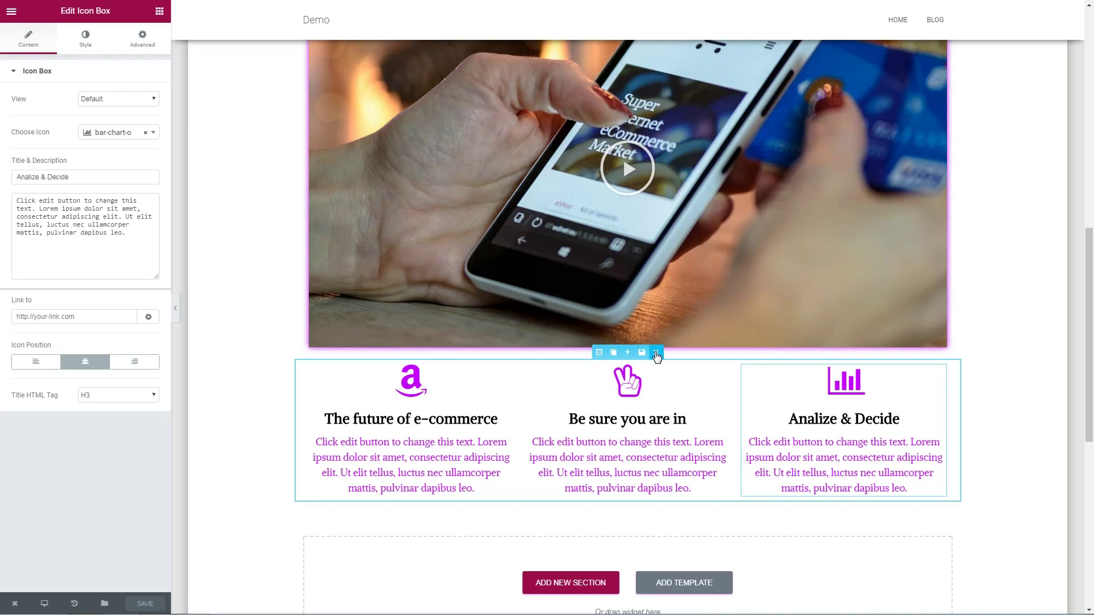
- Undo an accidental deletion of the icon-box section and add a single-column section below it
click(657, 354)
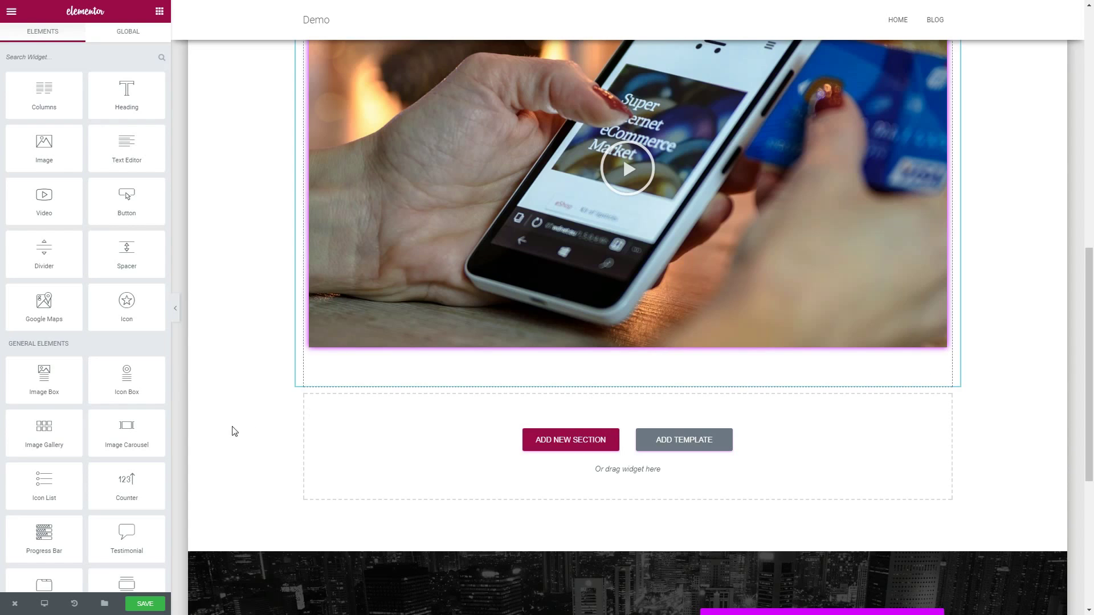
key(ctrl+z)
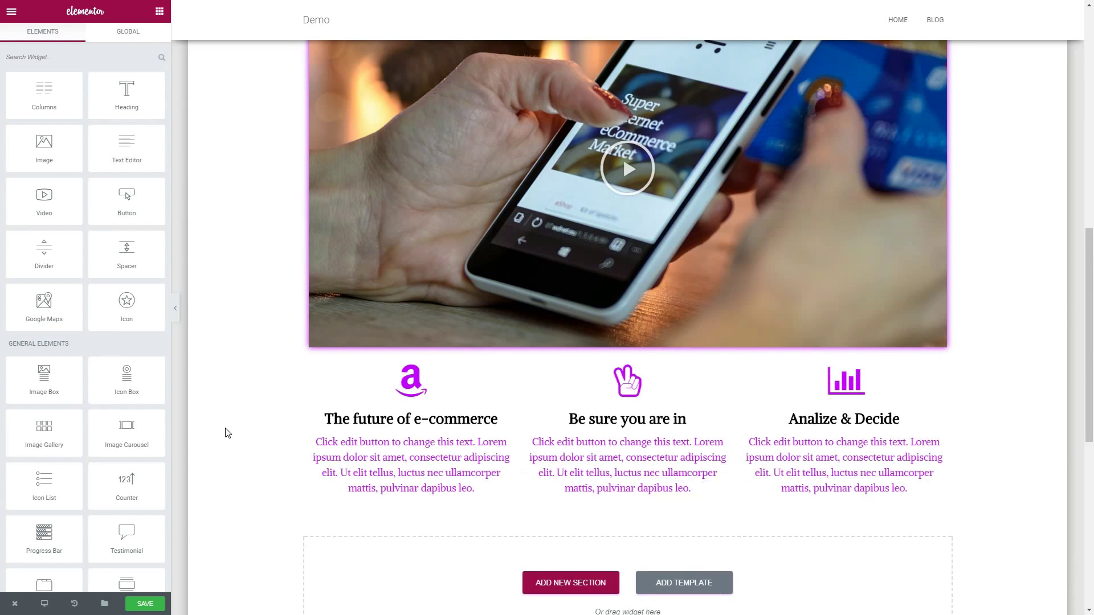
scroll(992, 359, down, 2)
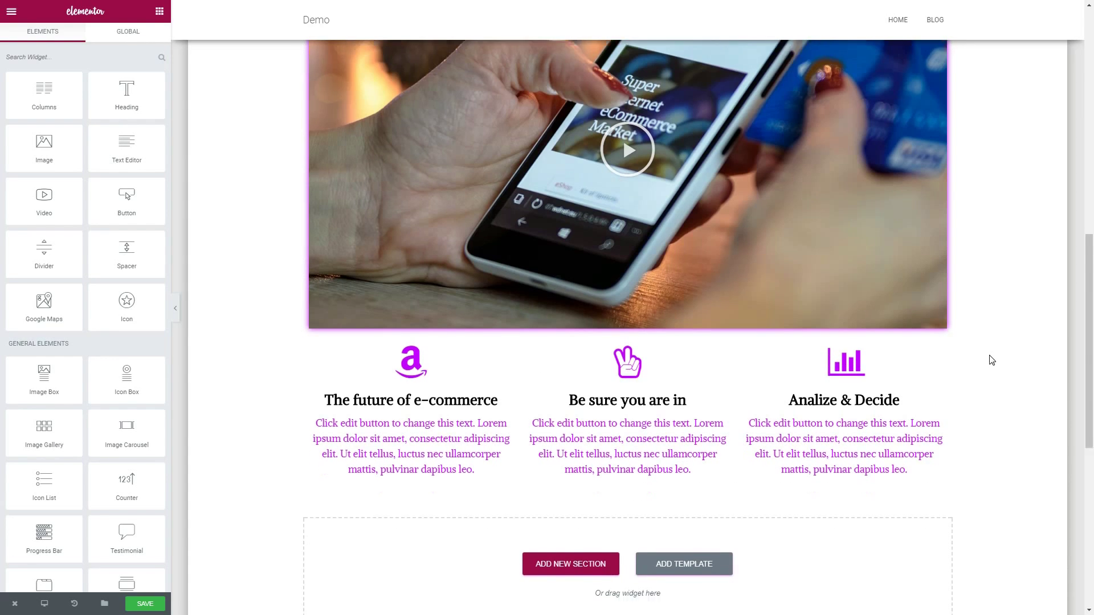
click(534, 472)
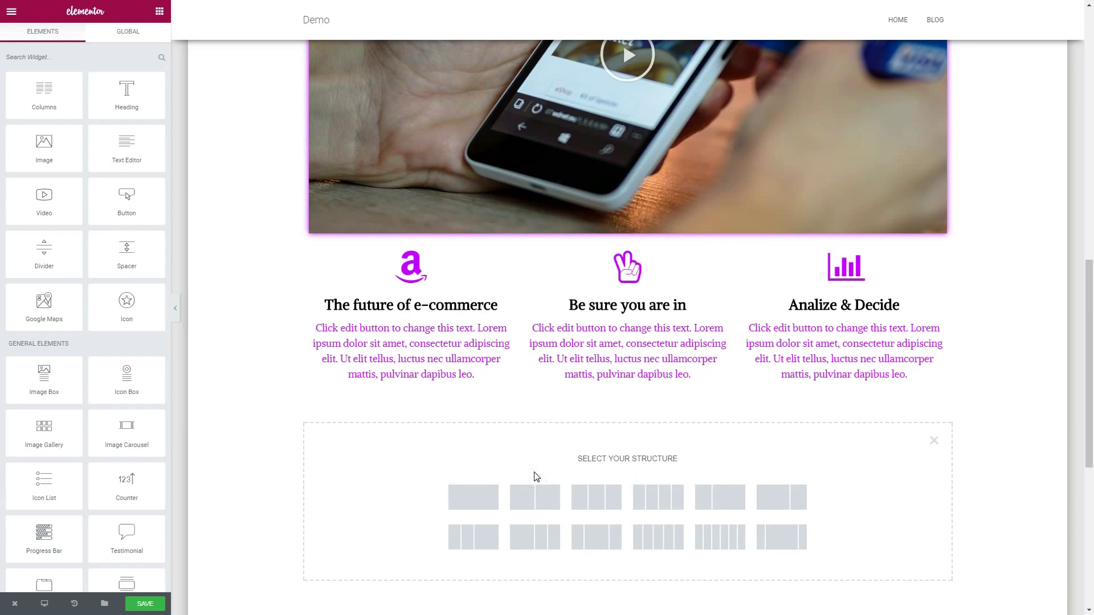
click(488, 498)
scroll(1006, 371, up, 2)
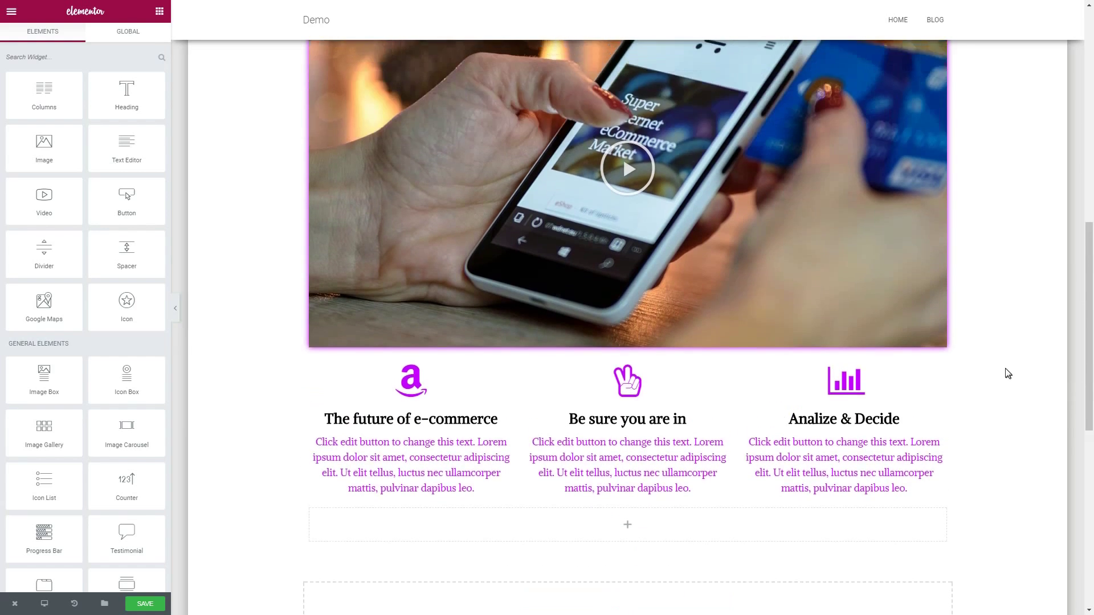
scroll(1000, 370, up, 3)
scroll(999, 372, up, 3)
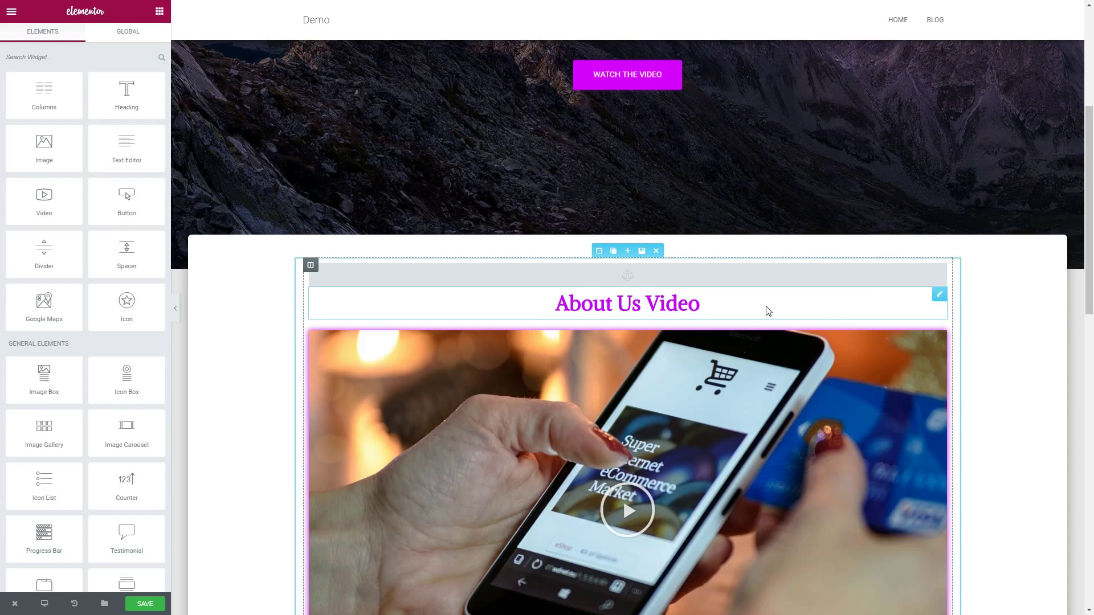
- Duplicate the About Us Video heading and retitle the copy 'Image Gallery'
mouse_move(940, 294)
click(924, 295)
mouse_move(755, 346)
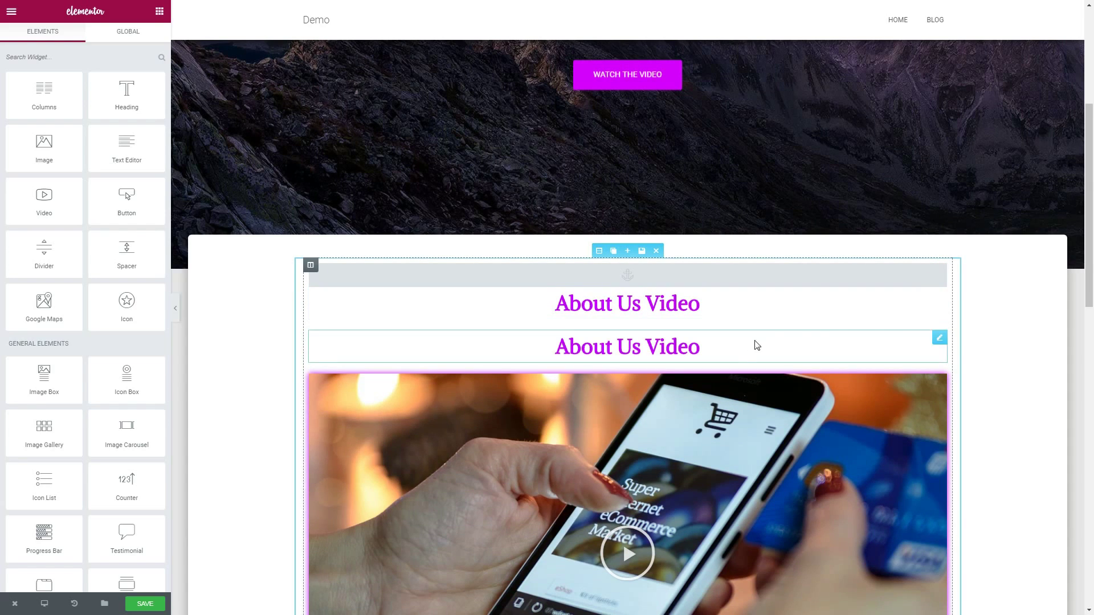
drag(939, 339, 630, 445)
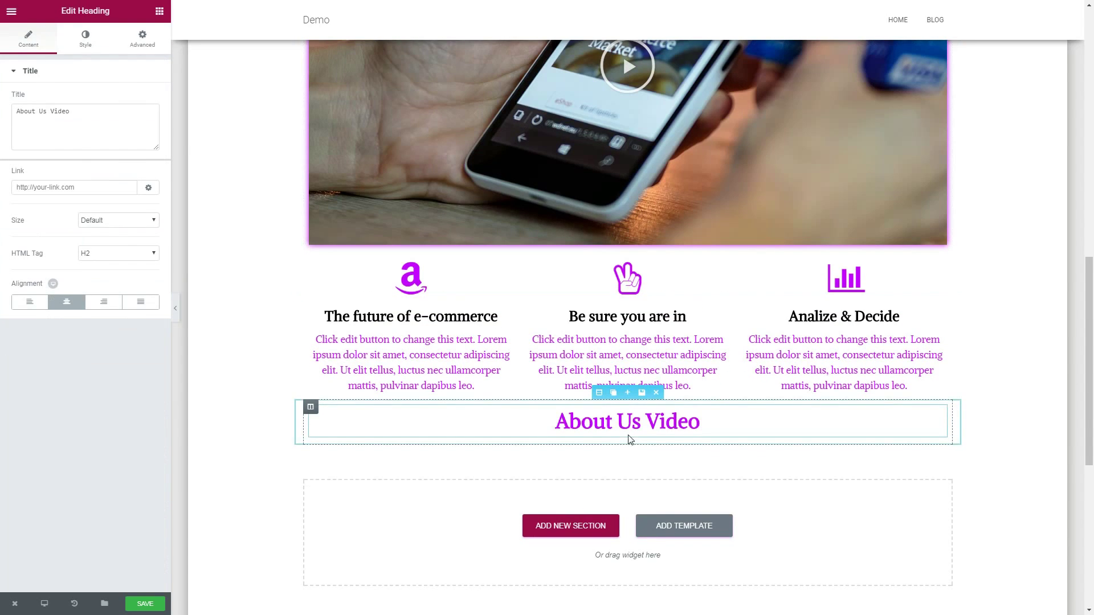
drag(72, 111, 3, 111)
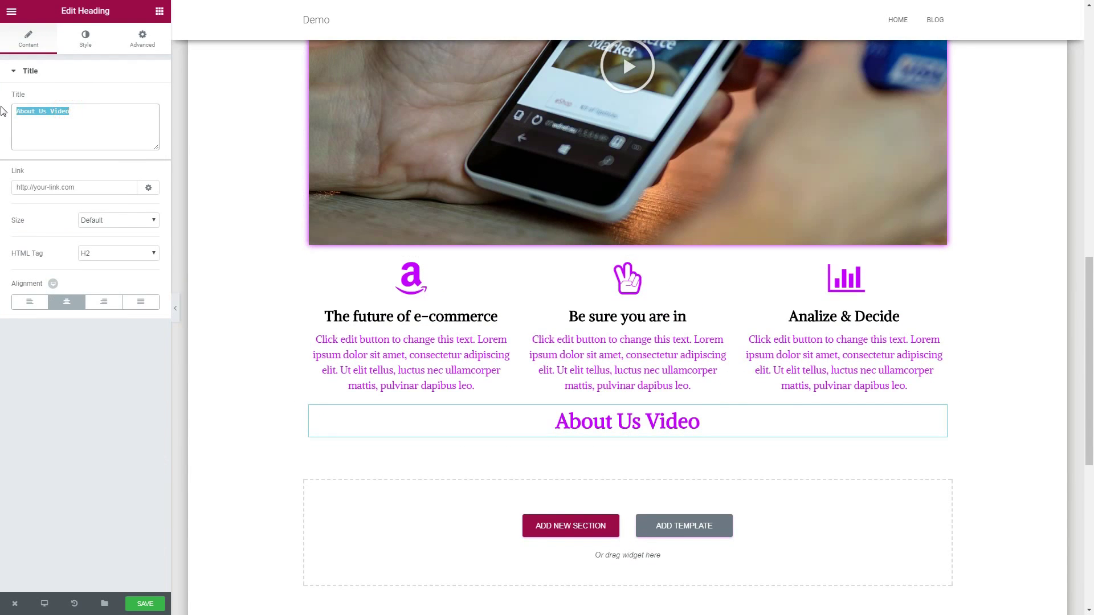
text(Image Galler)
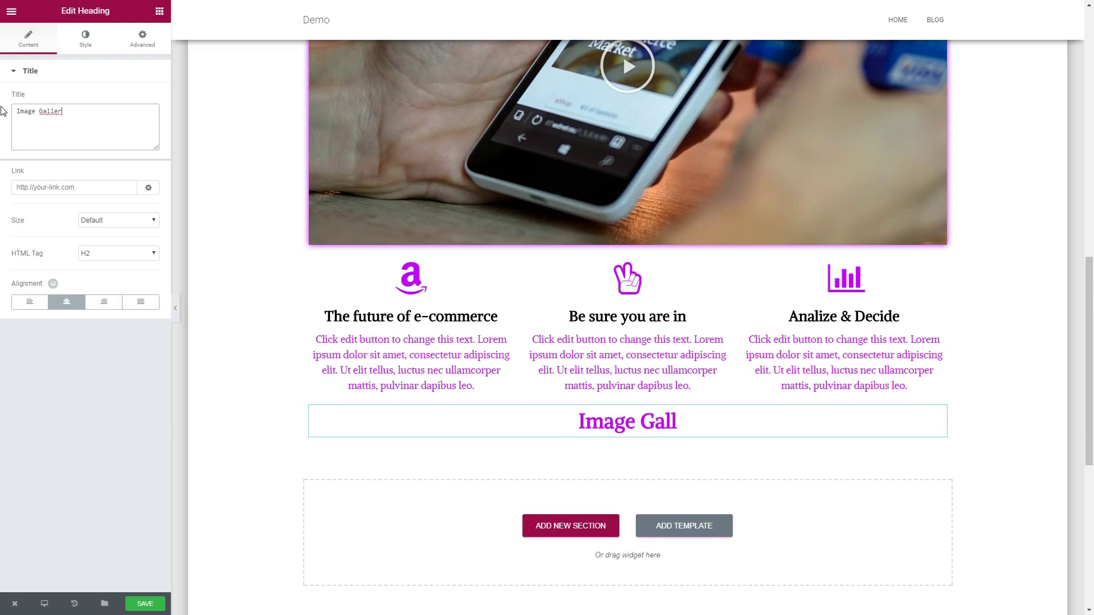
text(y)
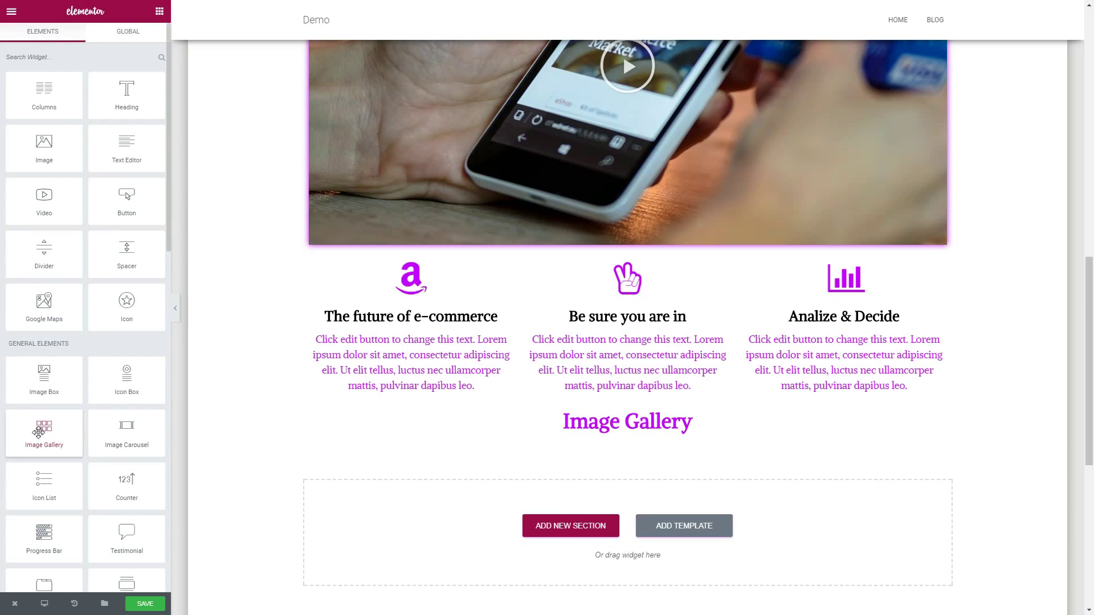
- Insert an Image Gallery of four woman-with-laptop photos under the heading and save
drag(44, 432, 610, 446)
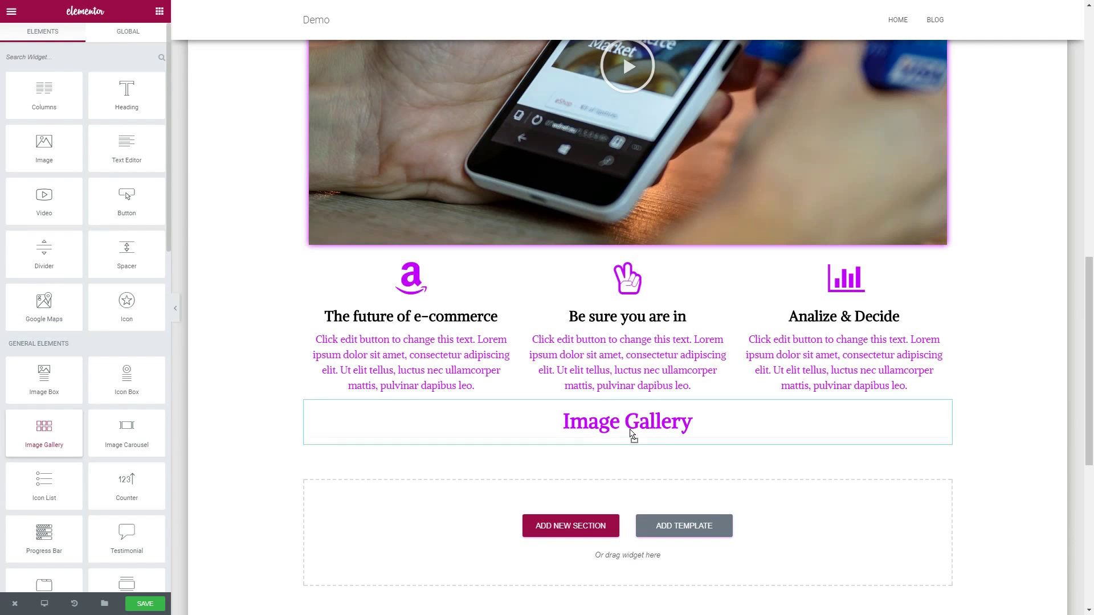
drag(623, 443, 632, 434)
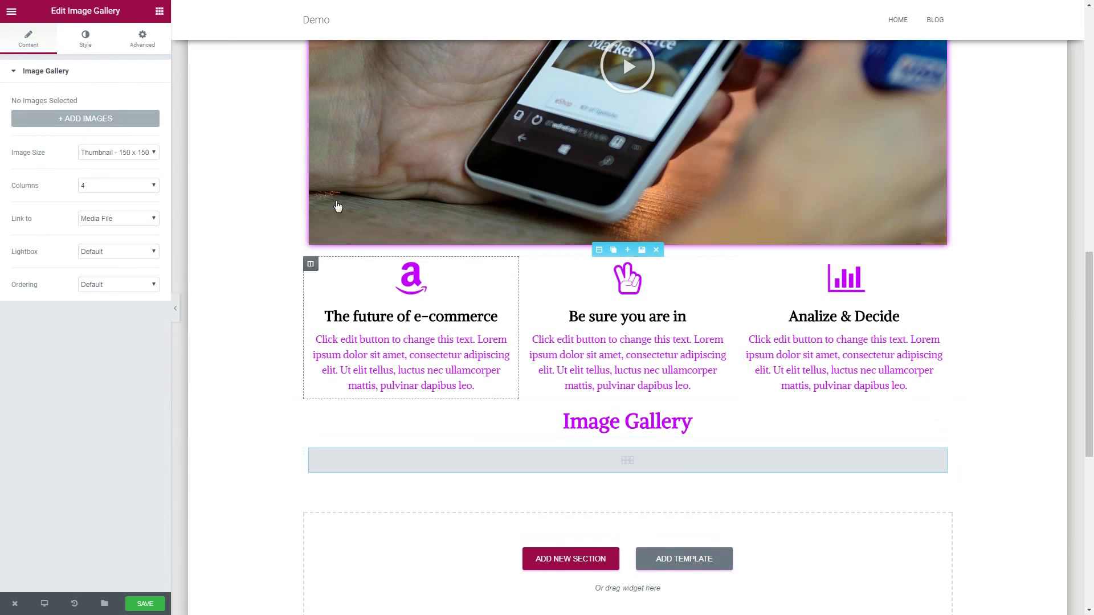
click(85, 118)
click(303, 142)
click(342, 141)
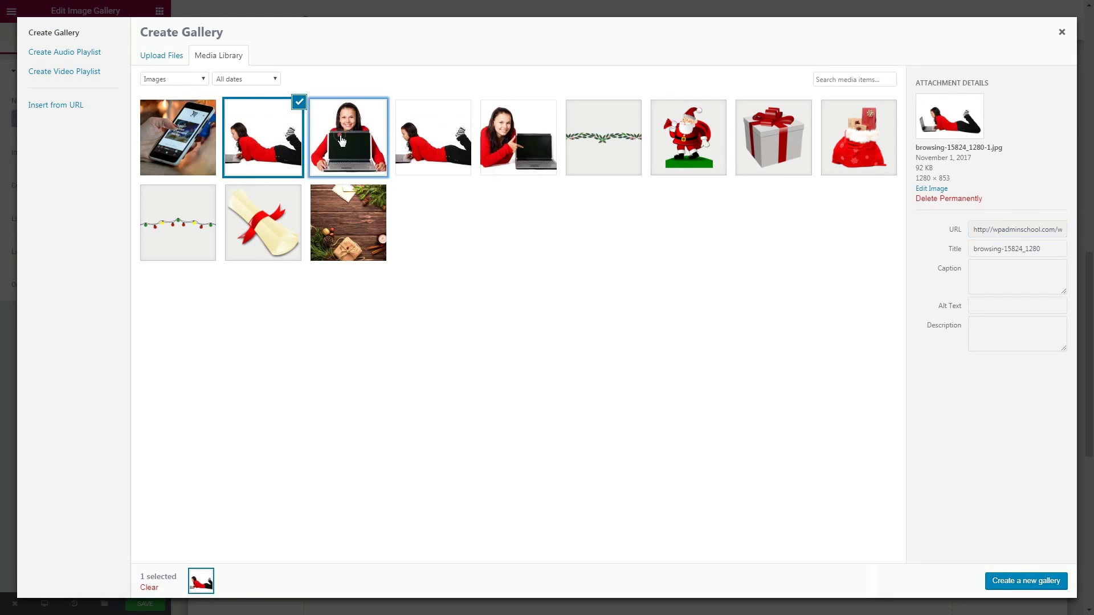
click(432, 142)
click(518, 141)
click(1032, 582)
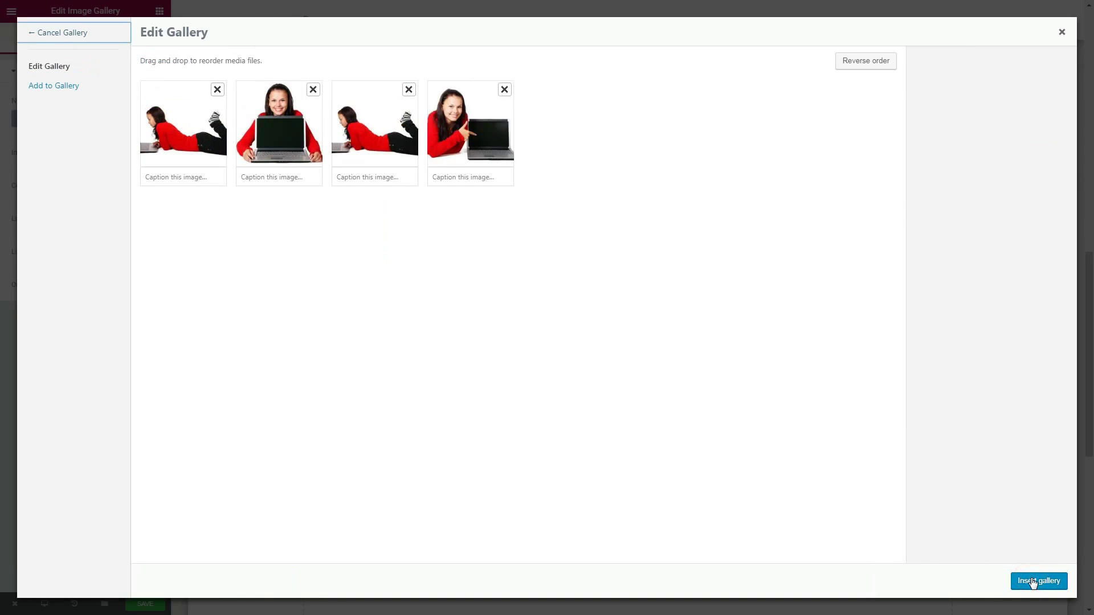
click(1033, 582)
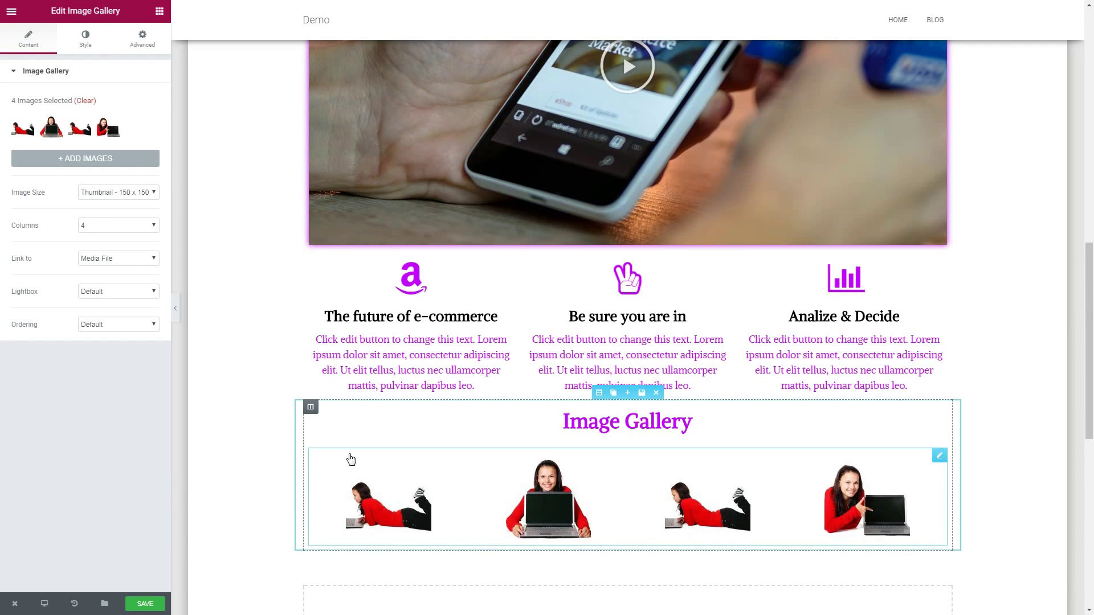
key(ctrl+s)
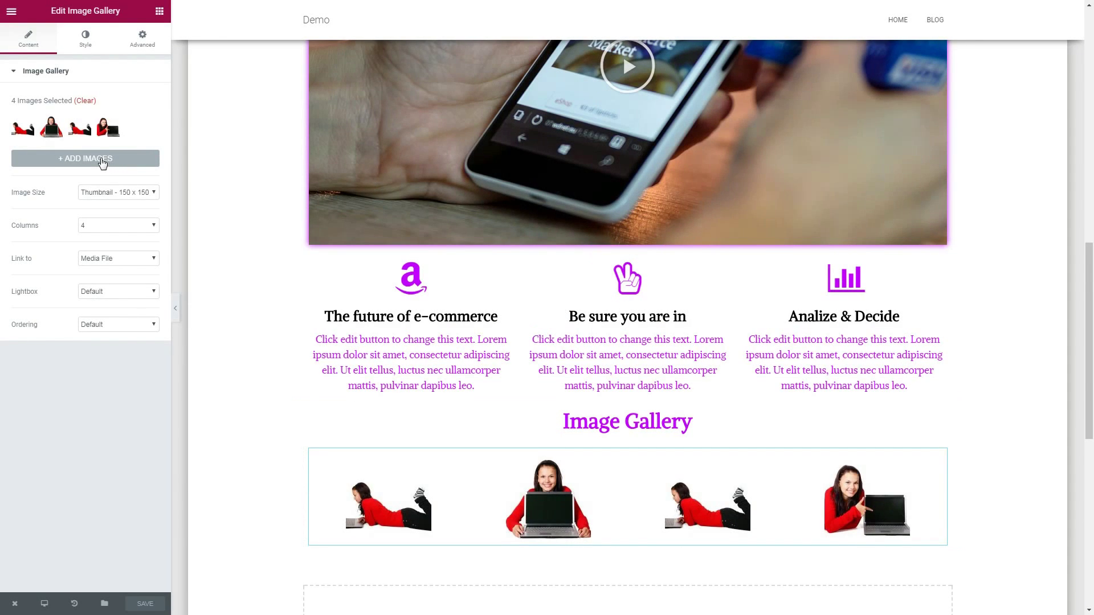
- Preview the gallery images in the lightbox and close it
click(101, 162)
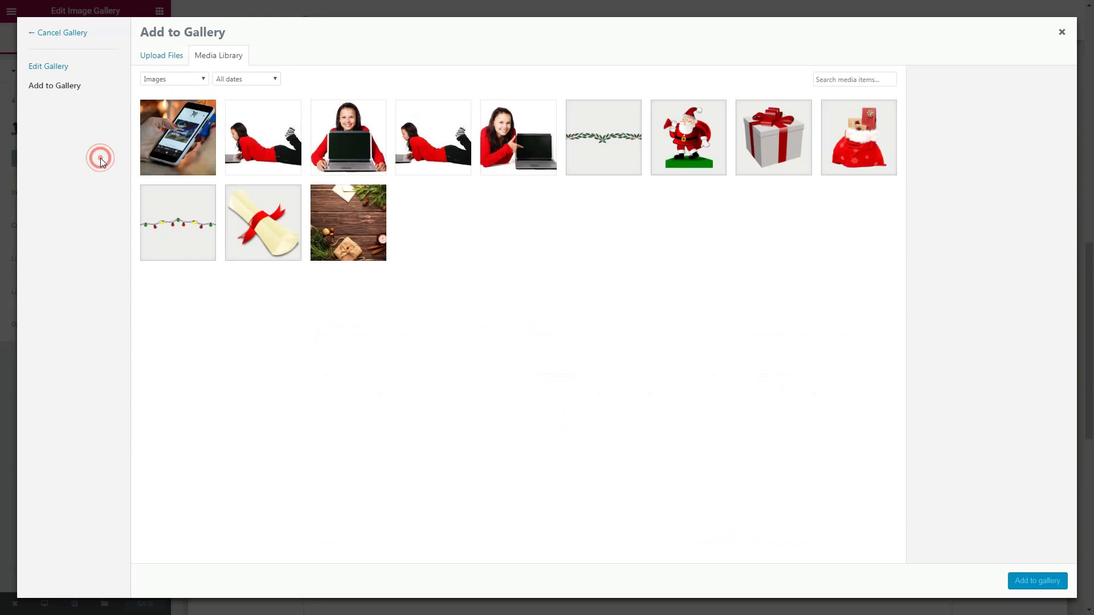
click(1062, 33)
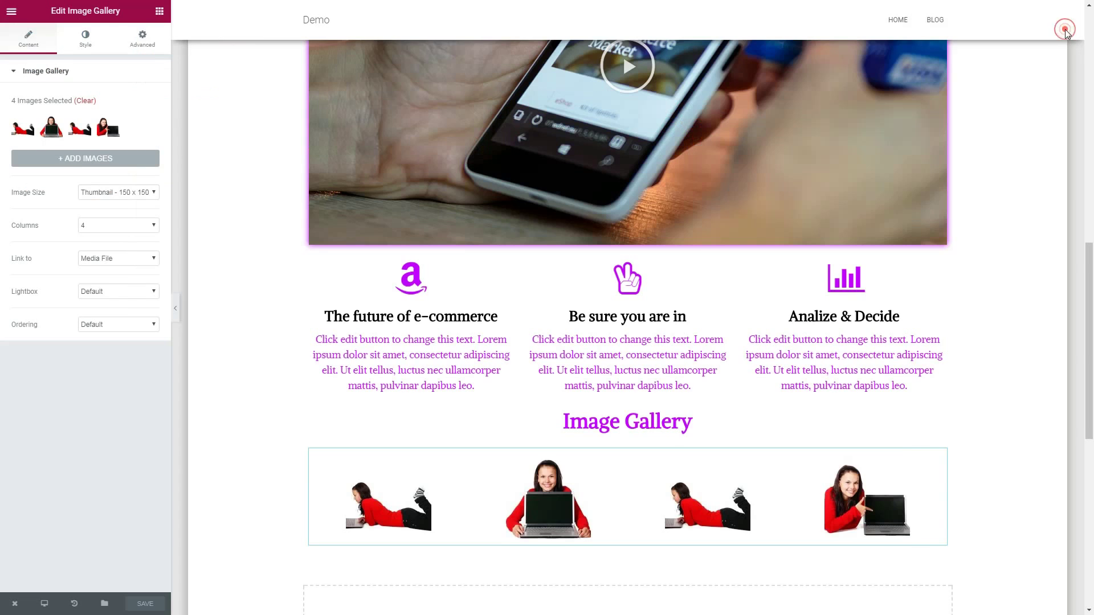
click(405, 517)
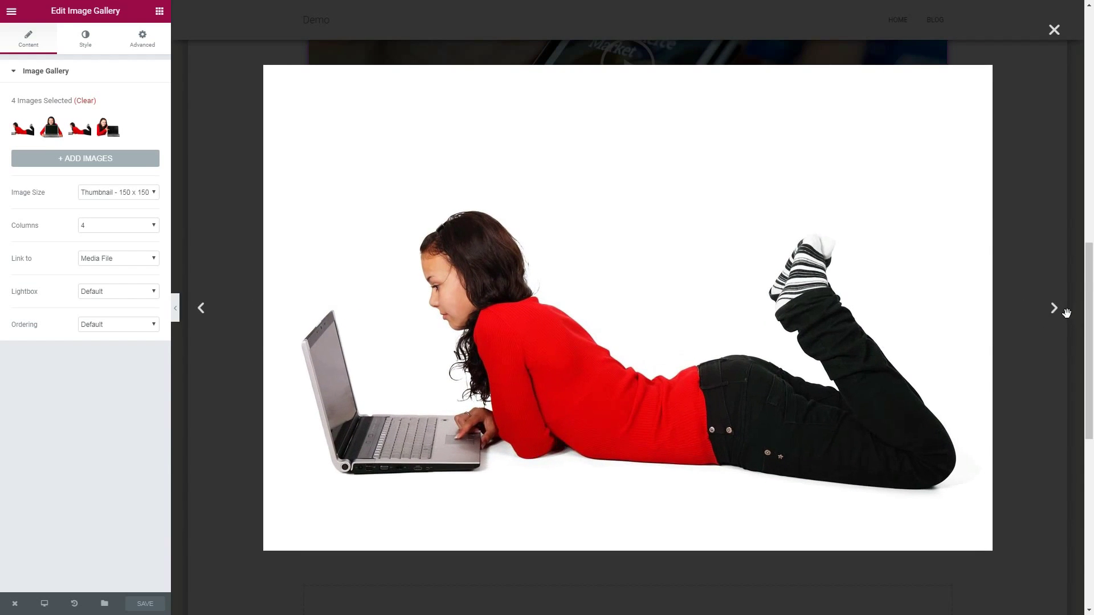
click(1055, 311)
key(Escape)
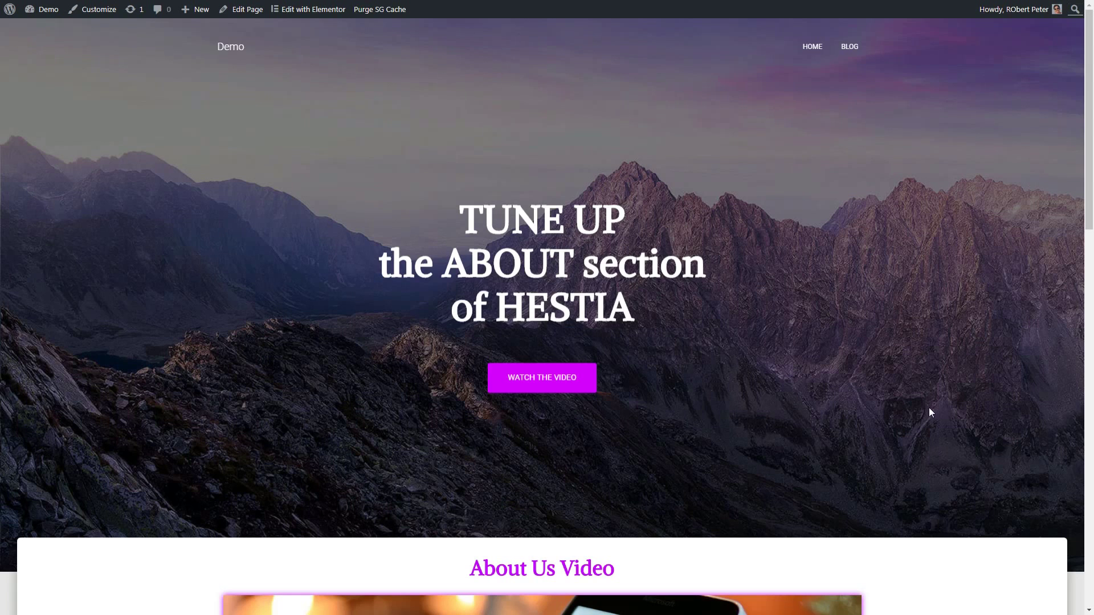
scroll(930, 411, down, 3)
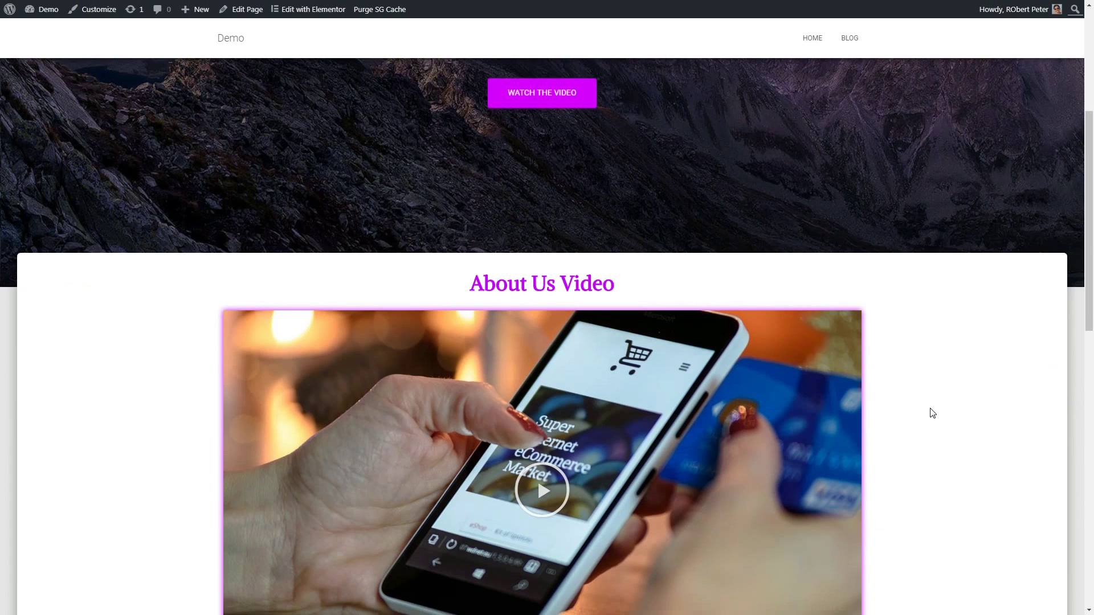
scroll(931, 410, up, 3)
- Use Watch the Video on the live page to jump to the About Us Video section
click(548, 382)
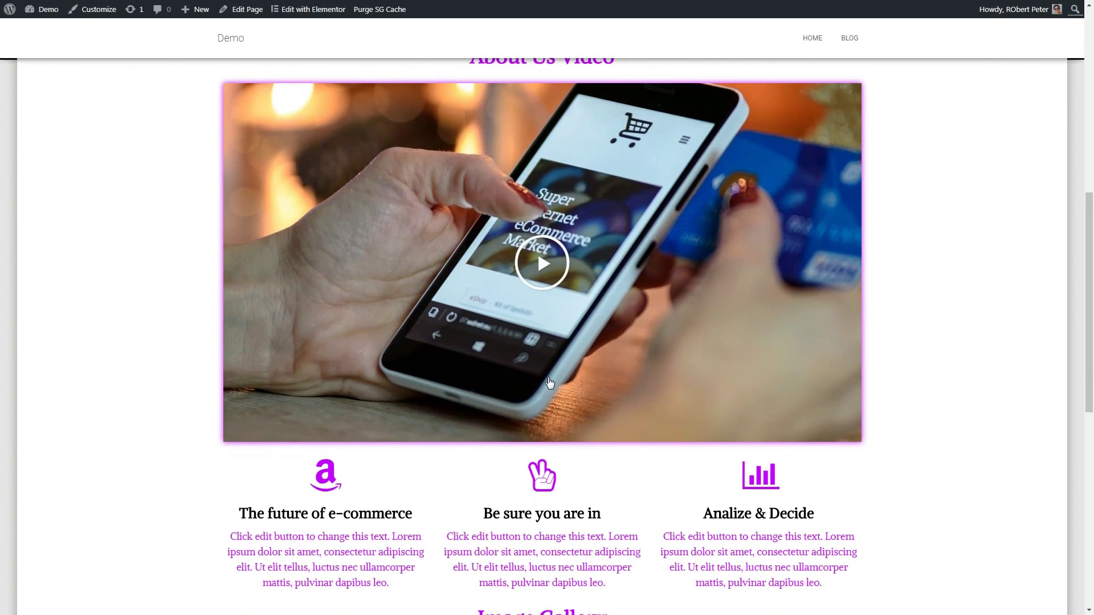
scroll(549, 382, down, 3)
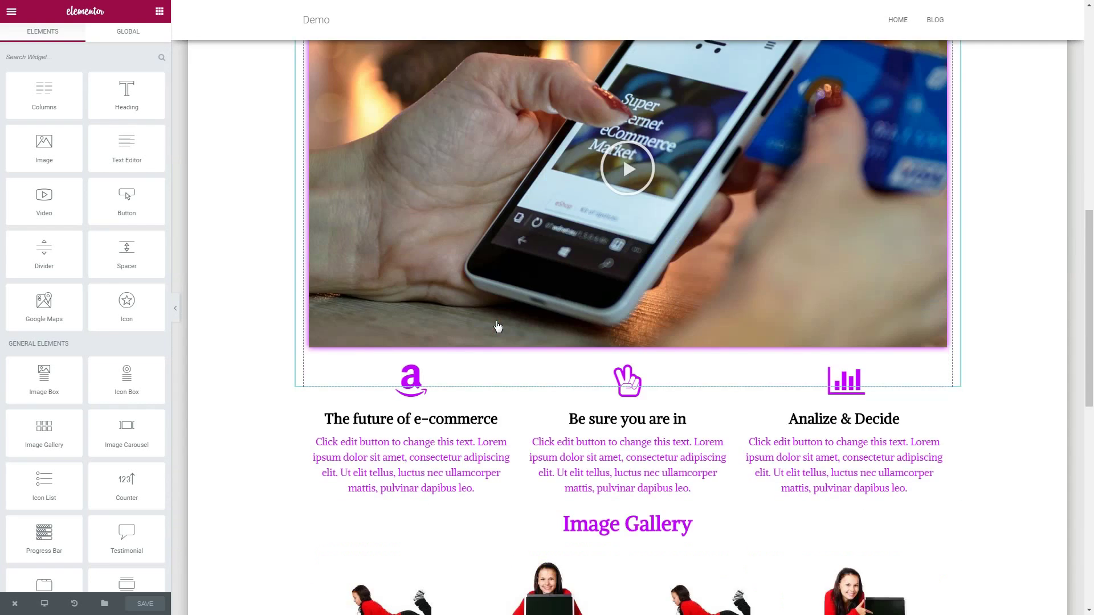
scroll(498, 325, down, 2)
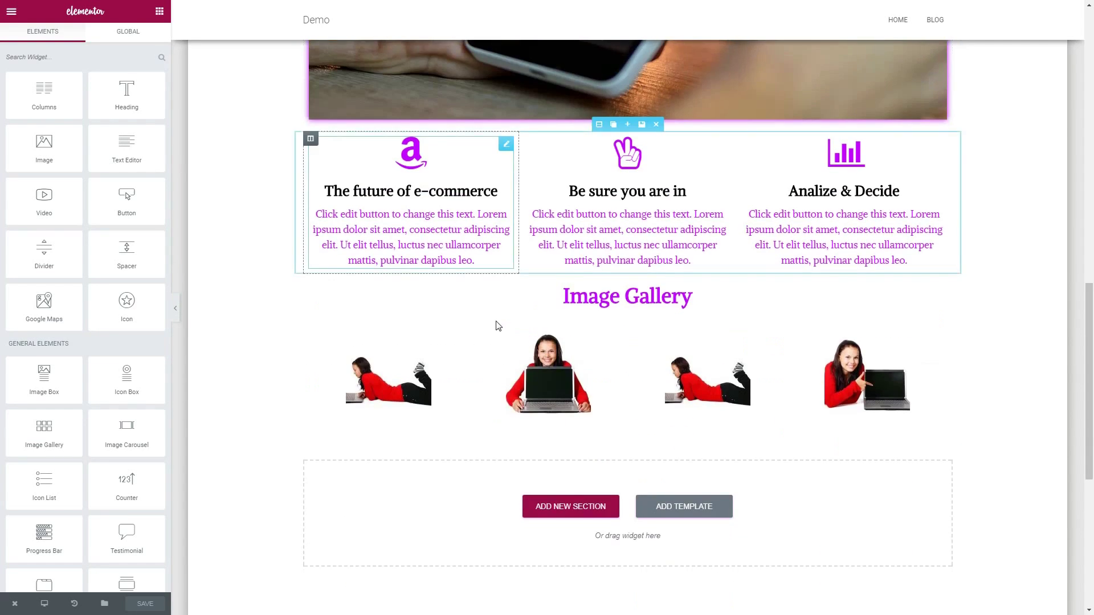
- Add a single-column section below the gallery holding a Google Maps widget
click(586, 507)
click(472, 532)
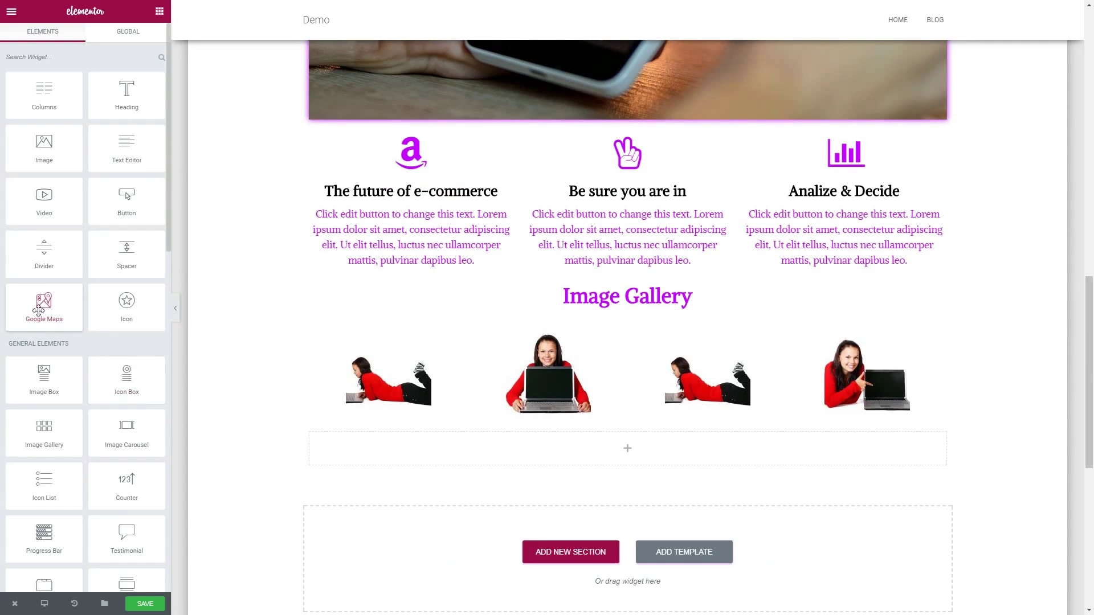
drag(40, 305, 622, 458)
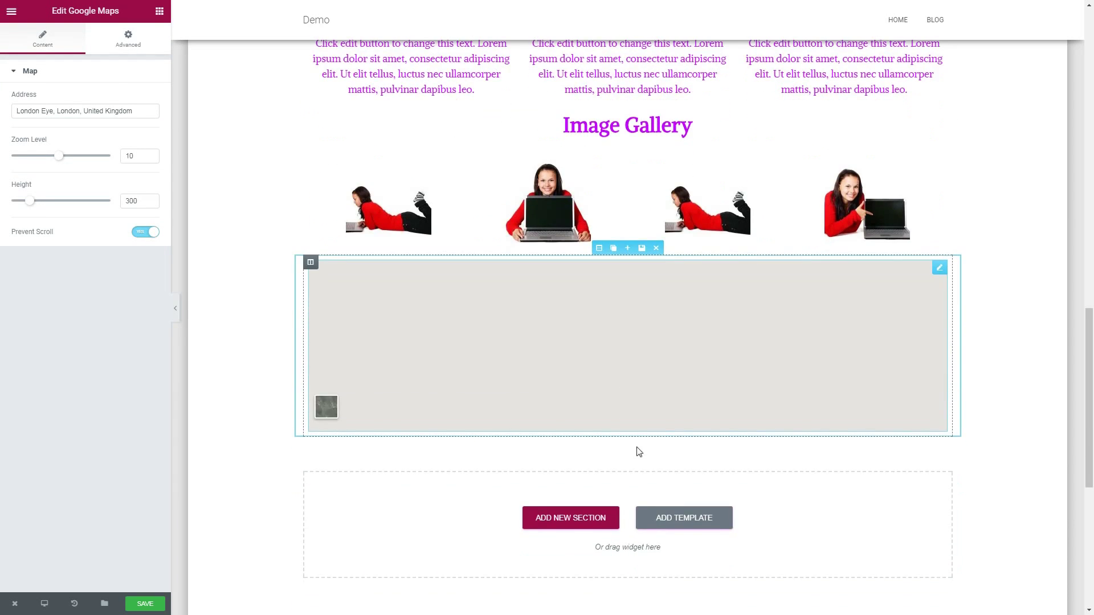
scroll(916, 371, up, 5)
scroll(918, 370, up, 5)
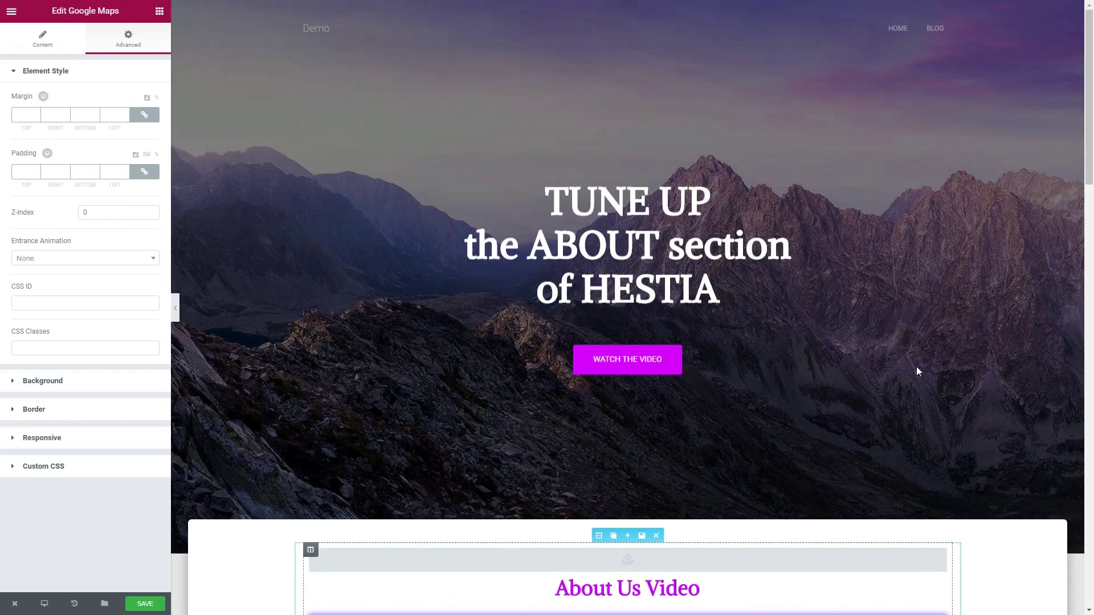